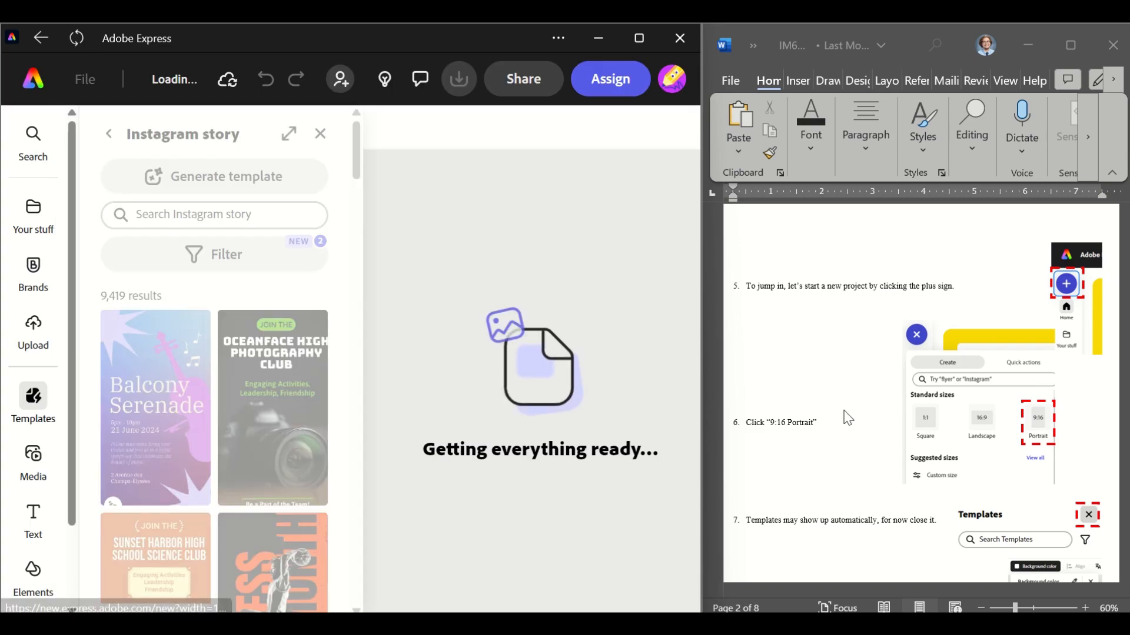
Close the Instagram story templates panel
scroll(844, 416, "down", 3)
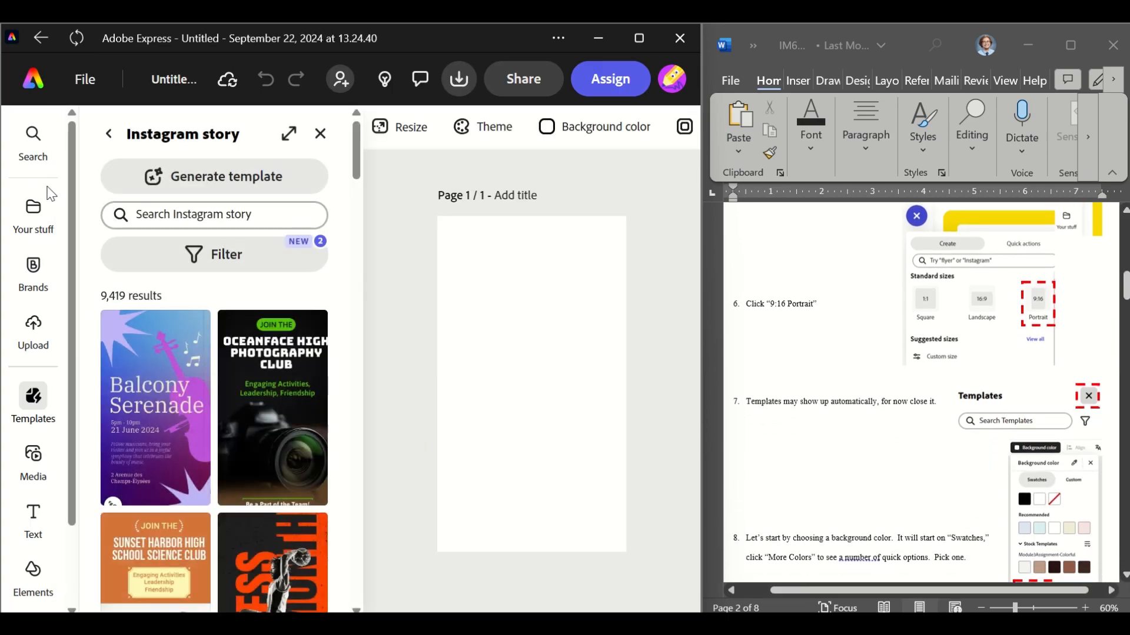
left_click(319, 134)
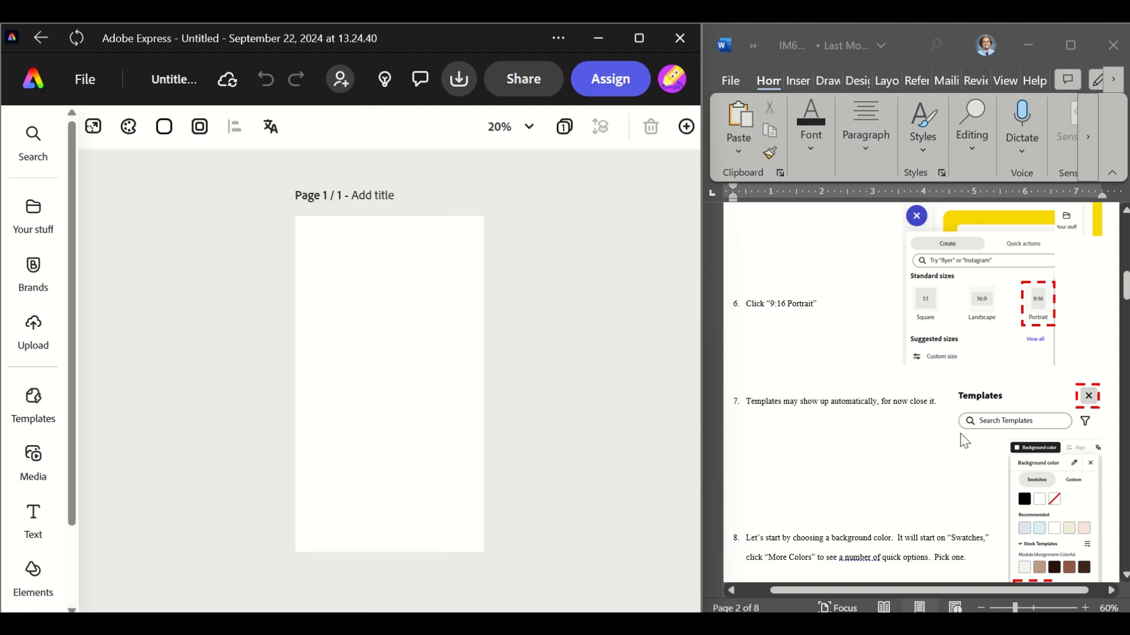
Set the page background to a dark purple swatch from the More colors list
scroll(963, 440, "down", 4)
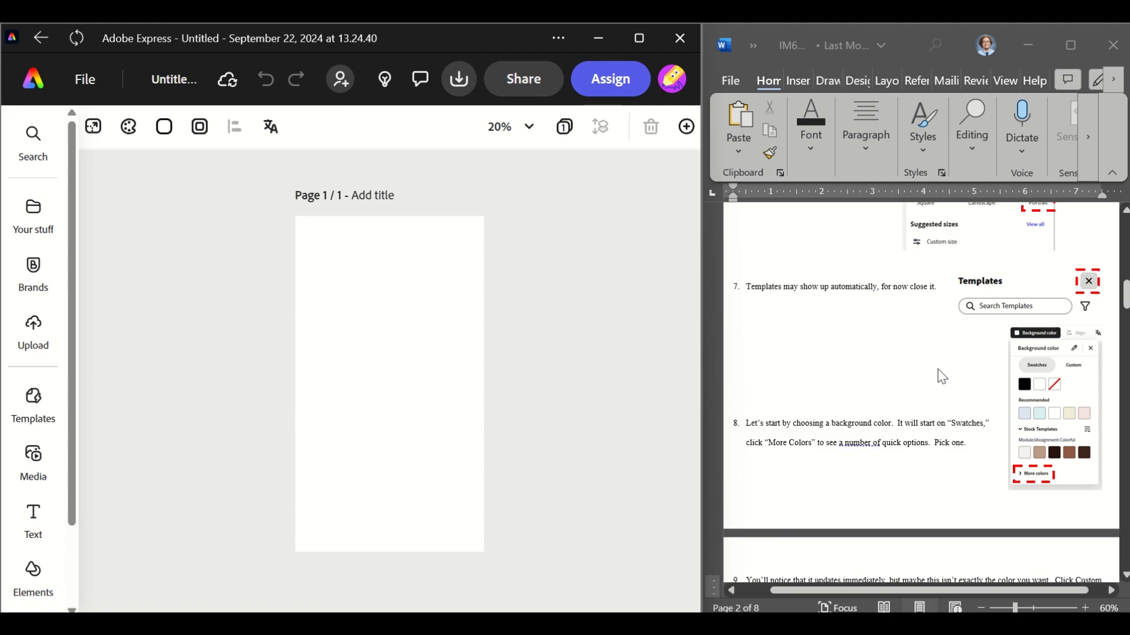
left_click(166, 135)
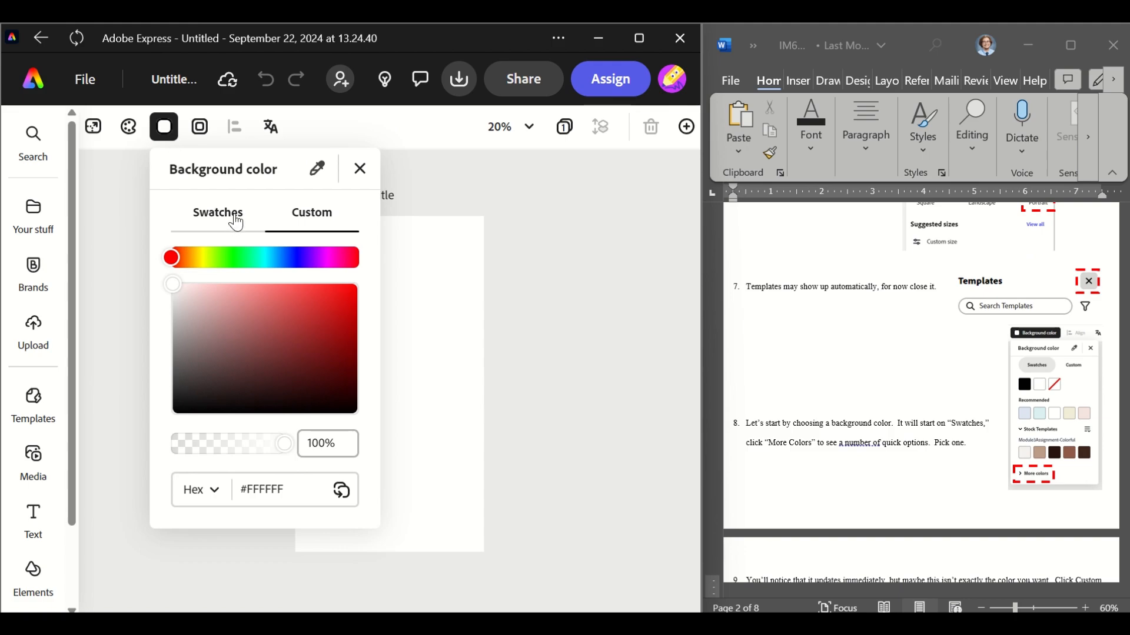
left_click(236, 224)
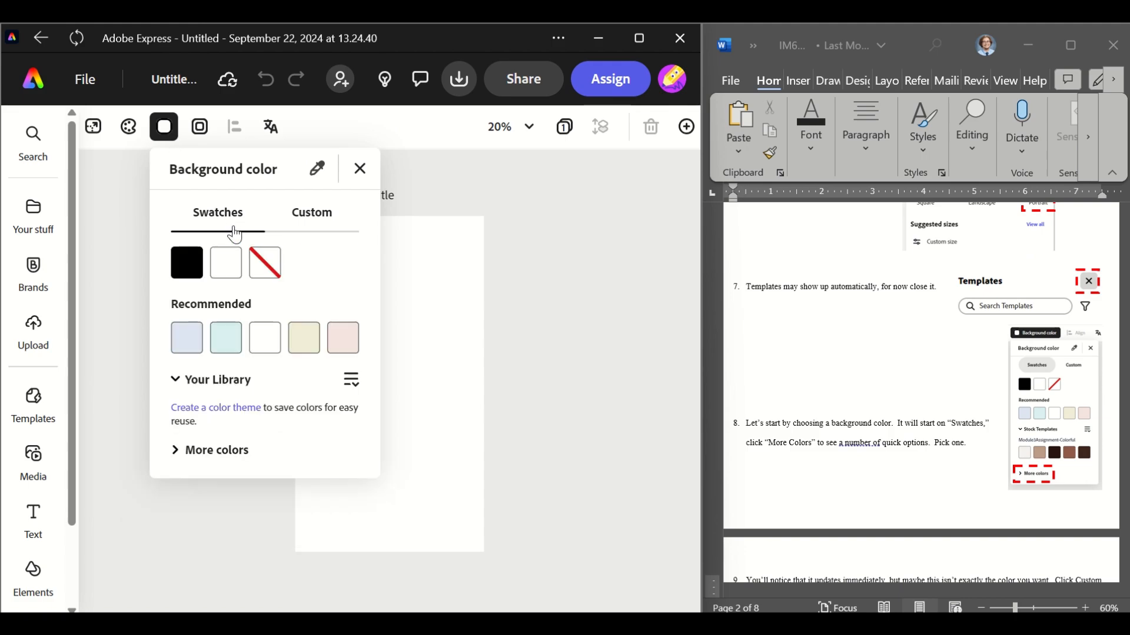
left_click(206, 457)
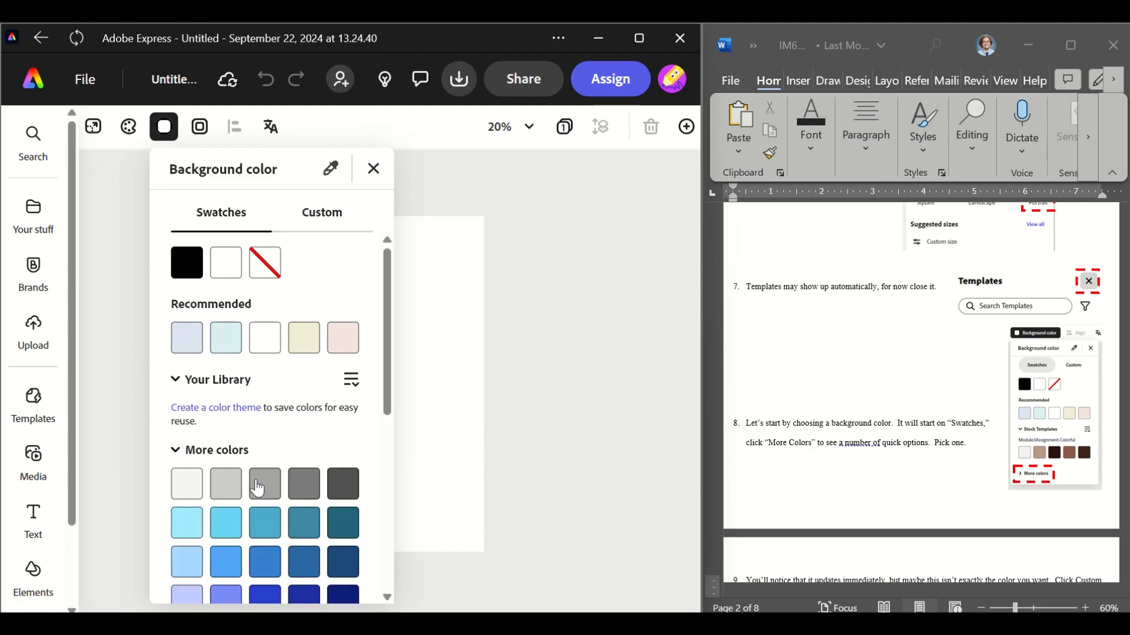
scroll(257, 488, "down", 7)
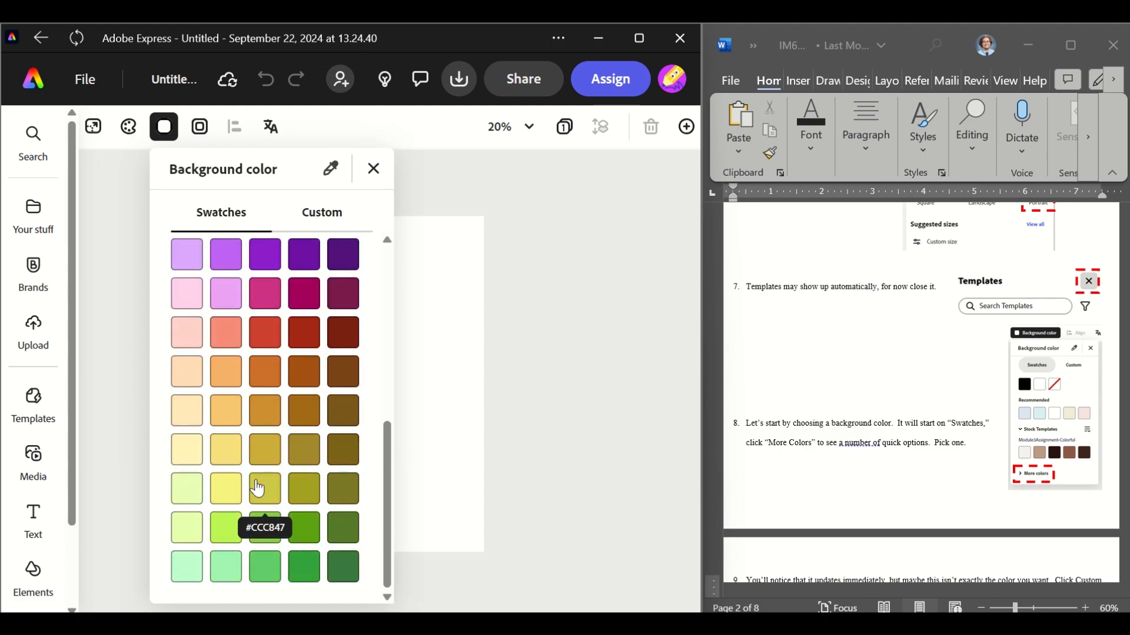
scroll(257, 488, "up", 7)
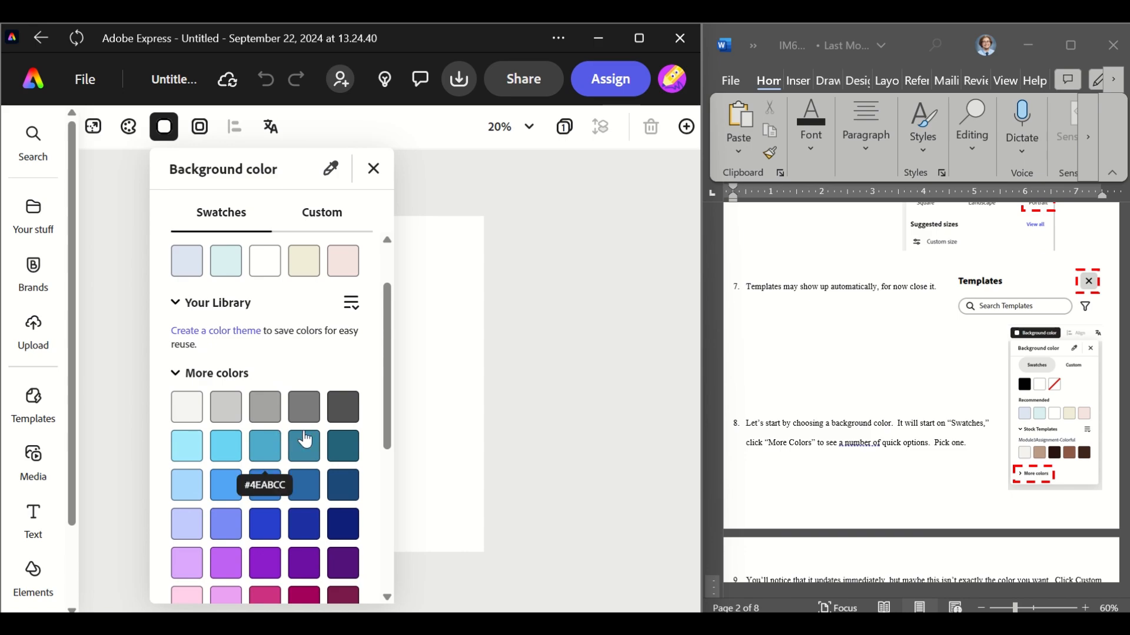
scroll(265, 516, "down", 2)
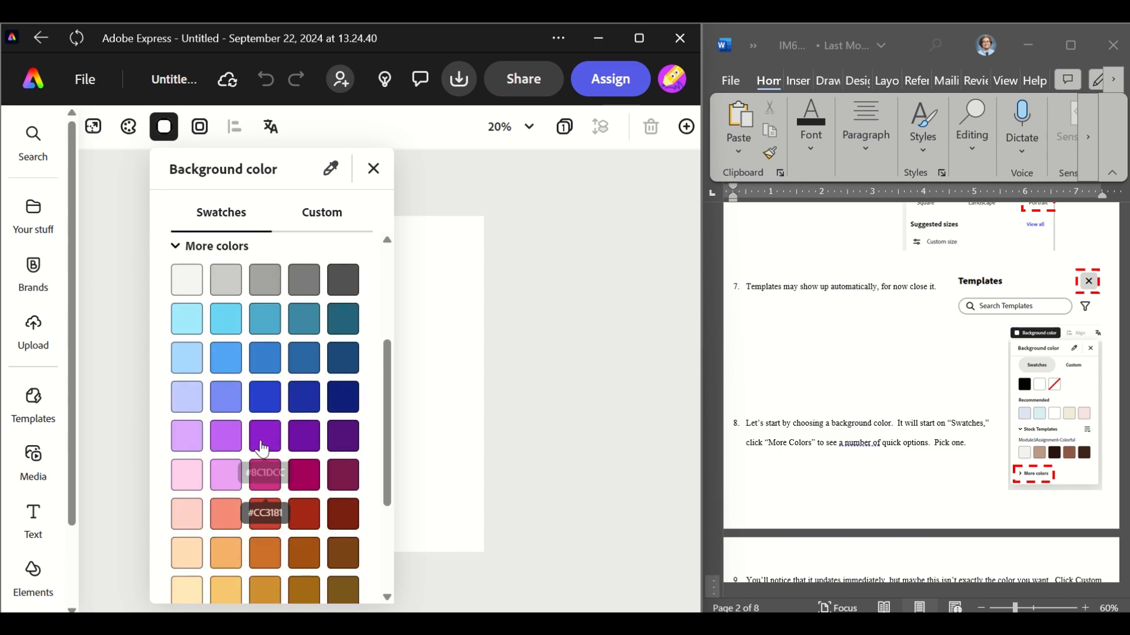
left_click(304, 438)
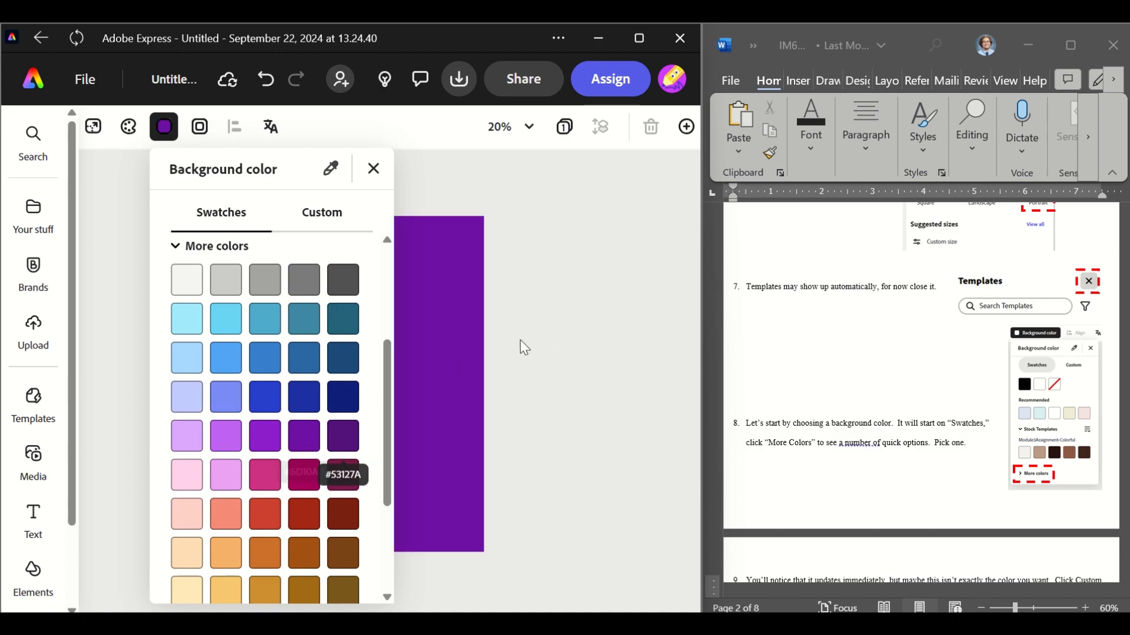
Switch the background colour to a custom light blue, #8ACBF2, by adjusting hue and saturation
scroll(897, 447, "down", 2)
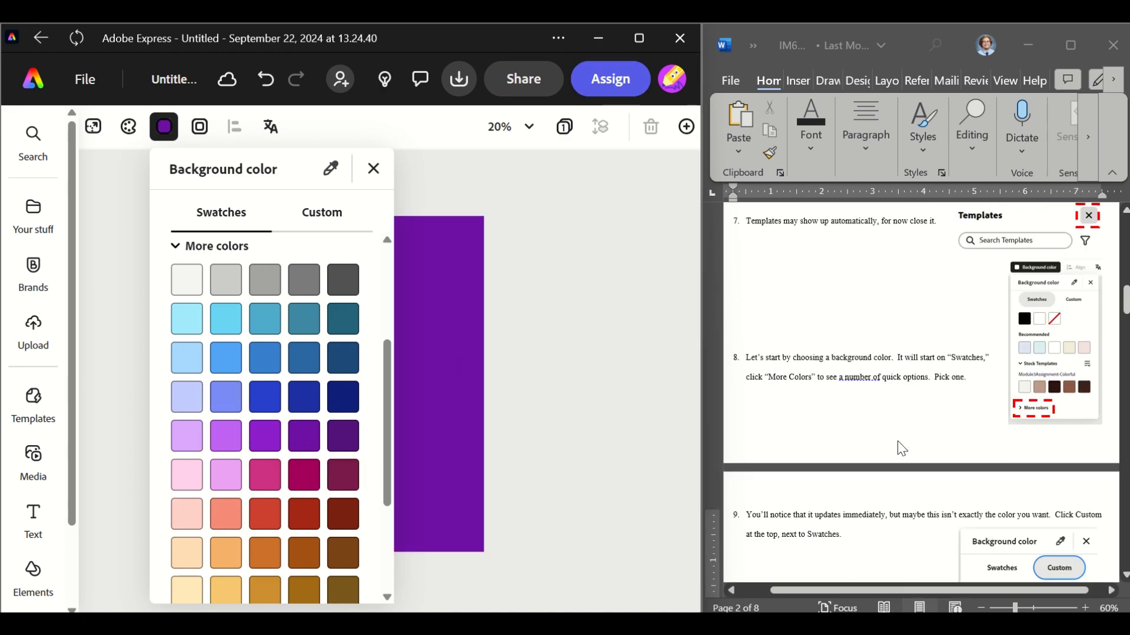
scroll(898, 448, "down", 2)
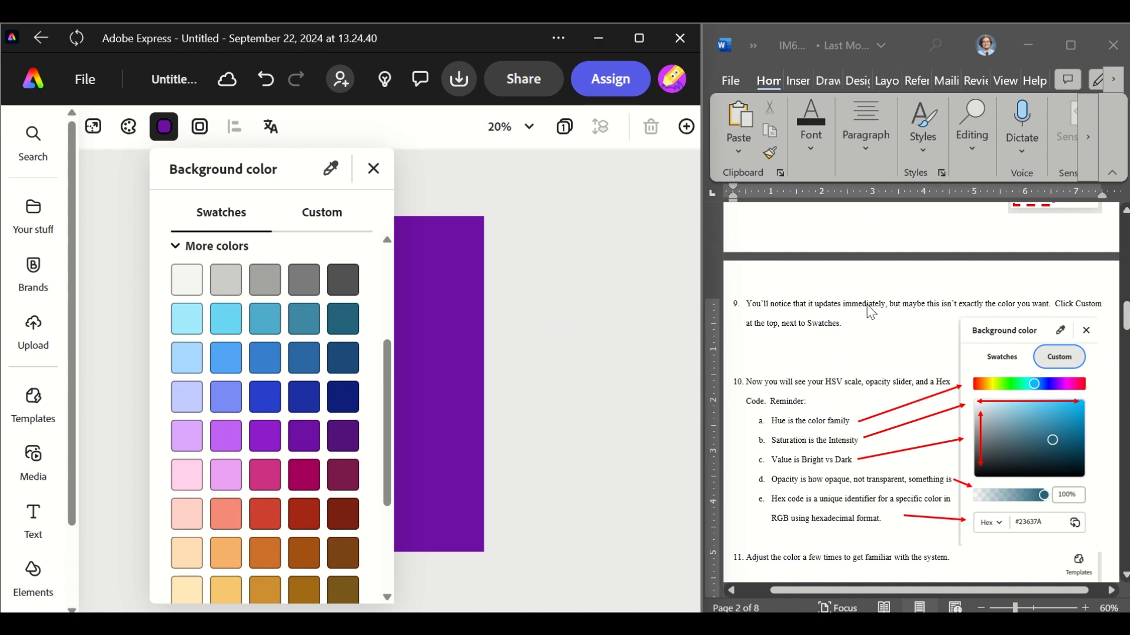
left_click(347, 223)
mouse_move(223, 302)
left_mouse_down()
mouse_move(216, 292)
mouse_move(239, 289)
left_mouse_up()
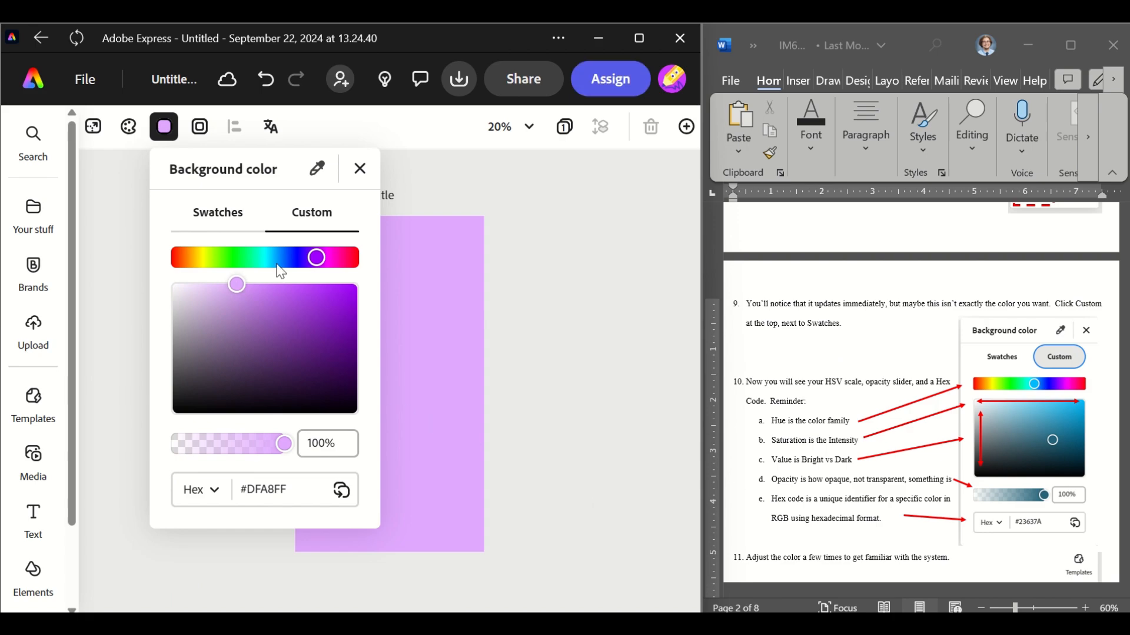
mouse_move(345, 325)
left_mouse_down()
mouse_move(340, 339)
mouse_move(345, 322)
left_mouse_up()
left_click_drag(288, 257, 278, 259)
left_click_drag(304, 336, 255, 294)
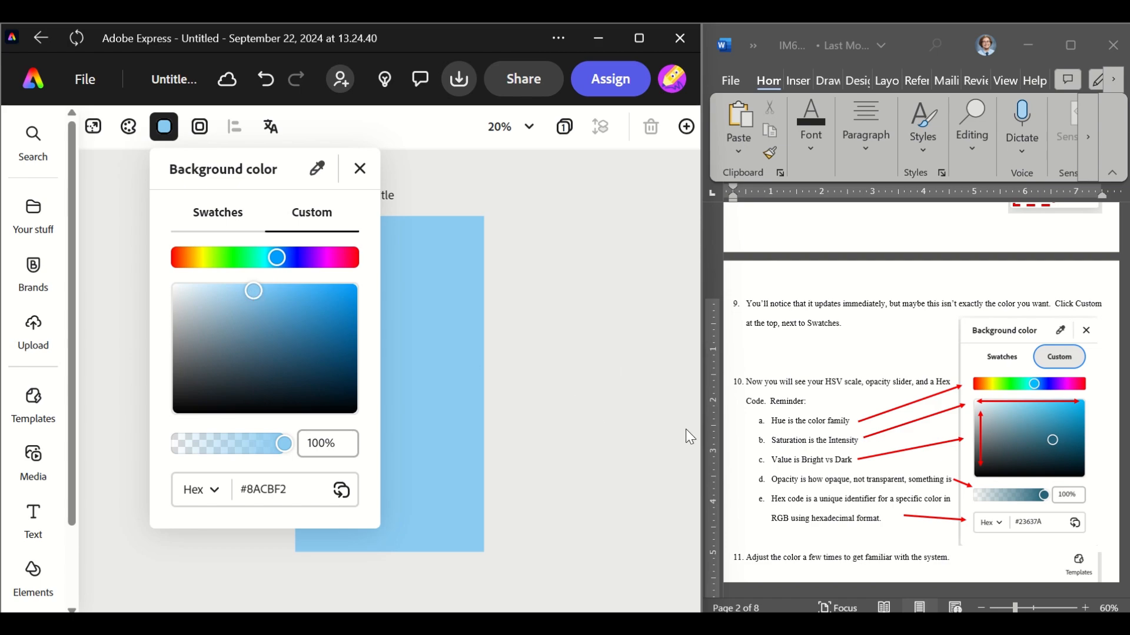
Close the background colour panel
scroll(794, 435, "down", 1)
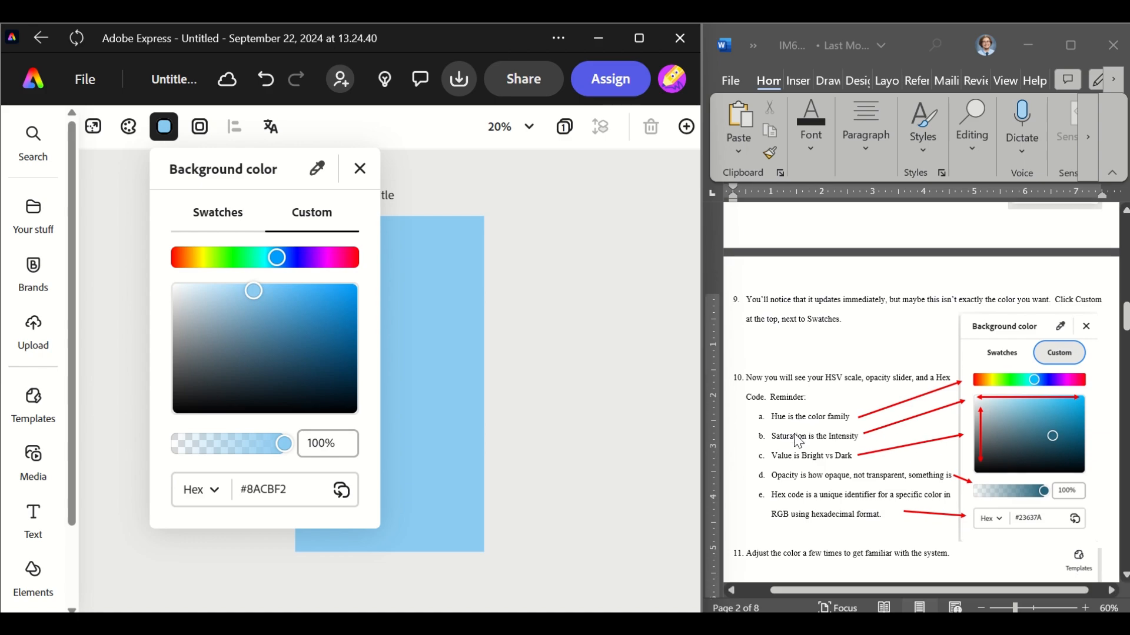
scroll(799, 441, "down", 4)
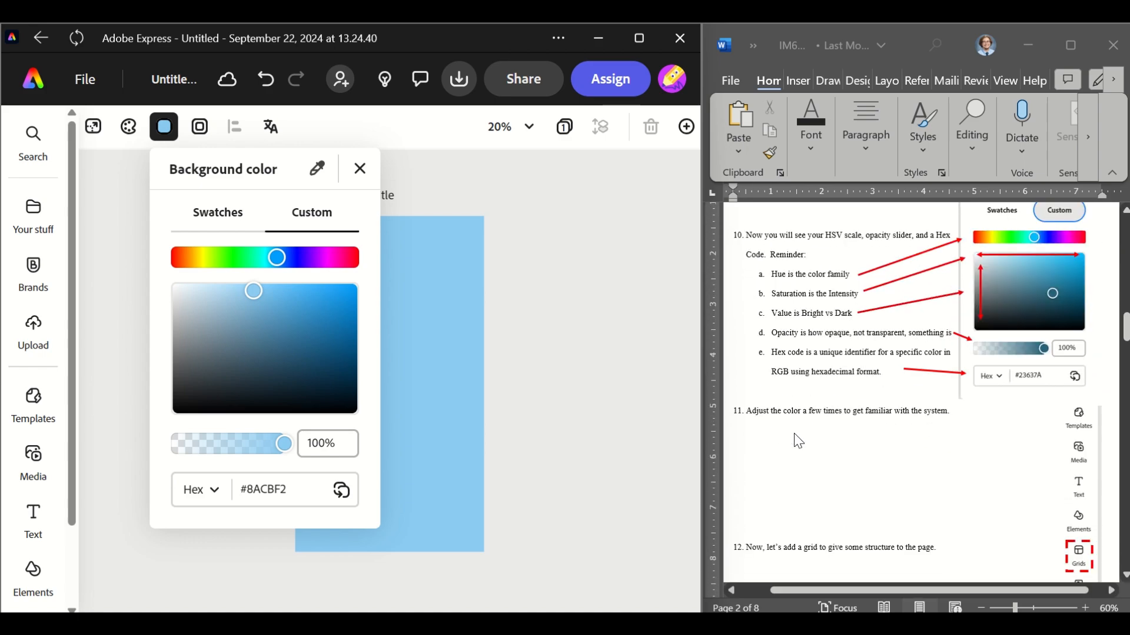
scroll(799, 441, "down", 2)
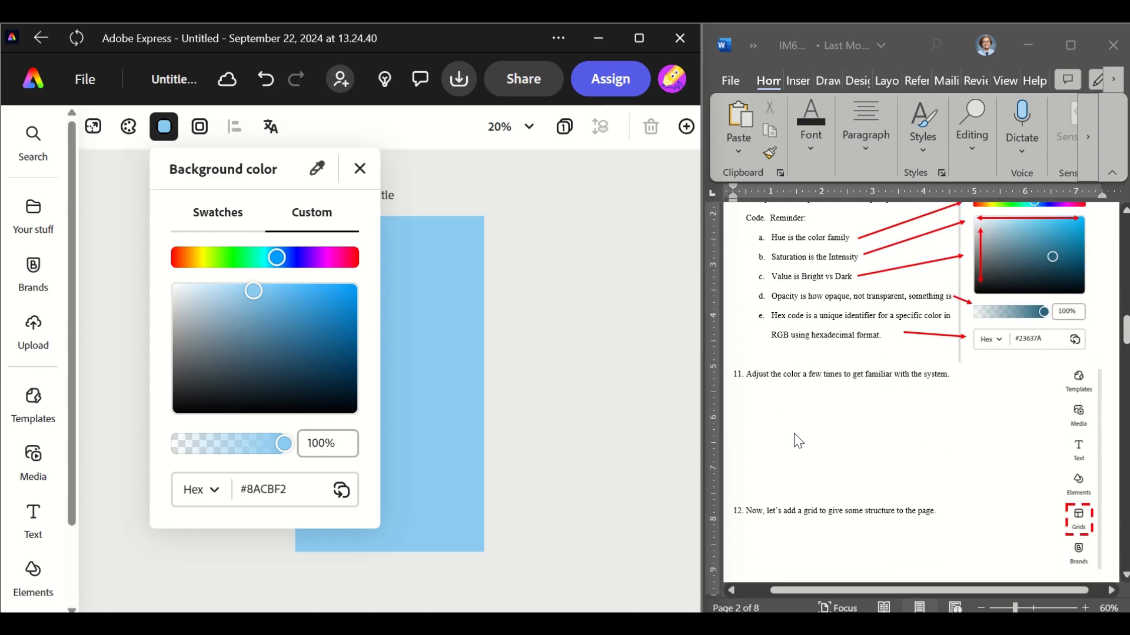
left_click(360, 169)
Add a four-frame grid layout to the page from the Grids collection
scroll(33, 412, "down", 2)
mouse_move(30, 534)
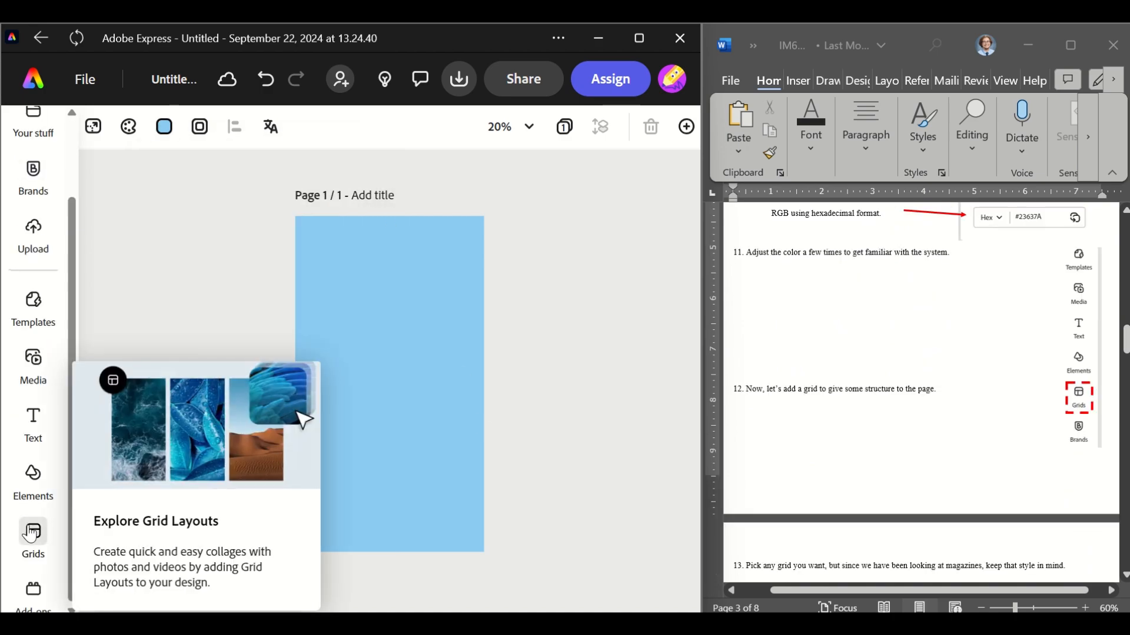
left_click(31, 534)
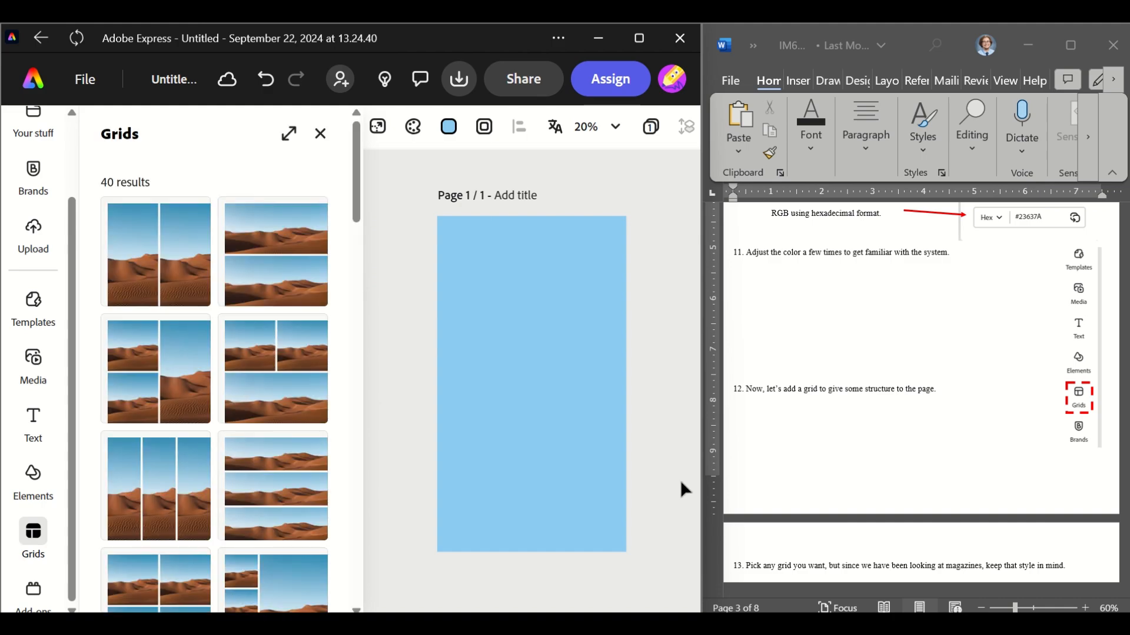
scroll(890, 474, "down", 8)
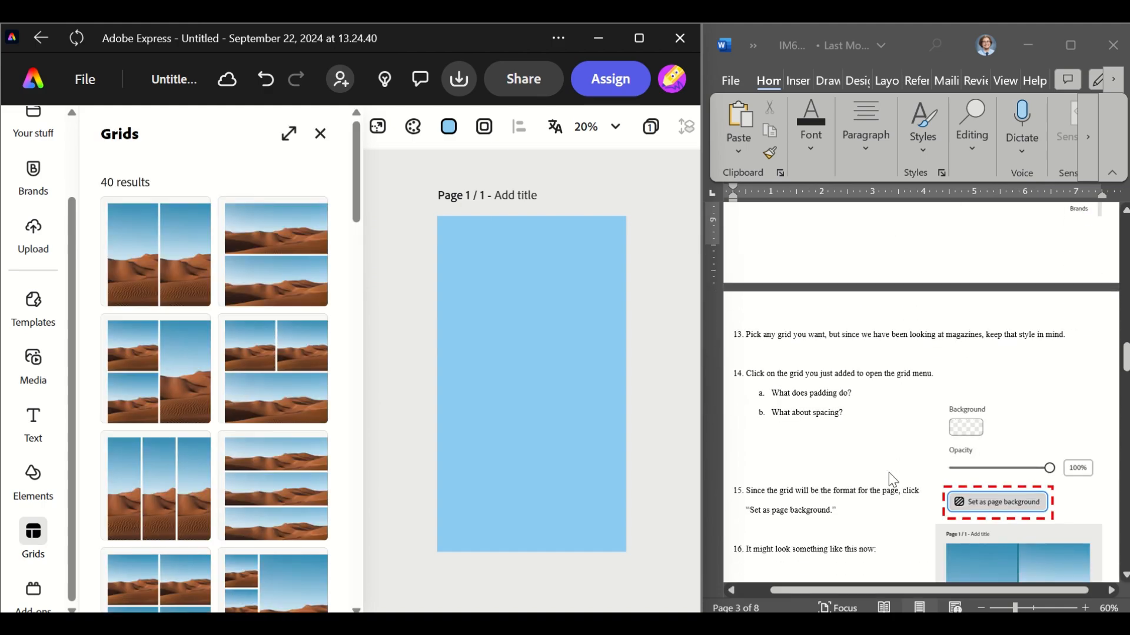
scroll(888, 472, "down", 1)
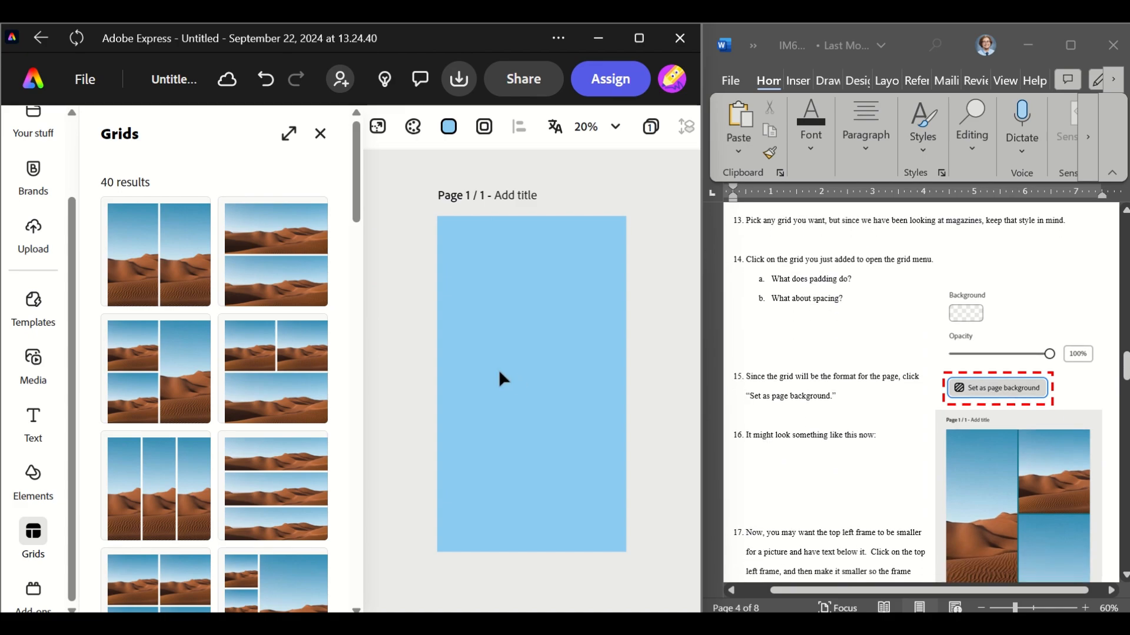
scroll(252, 369, "down", 6)
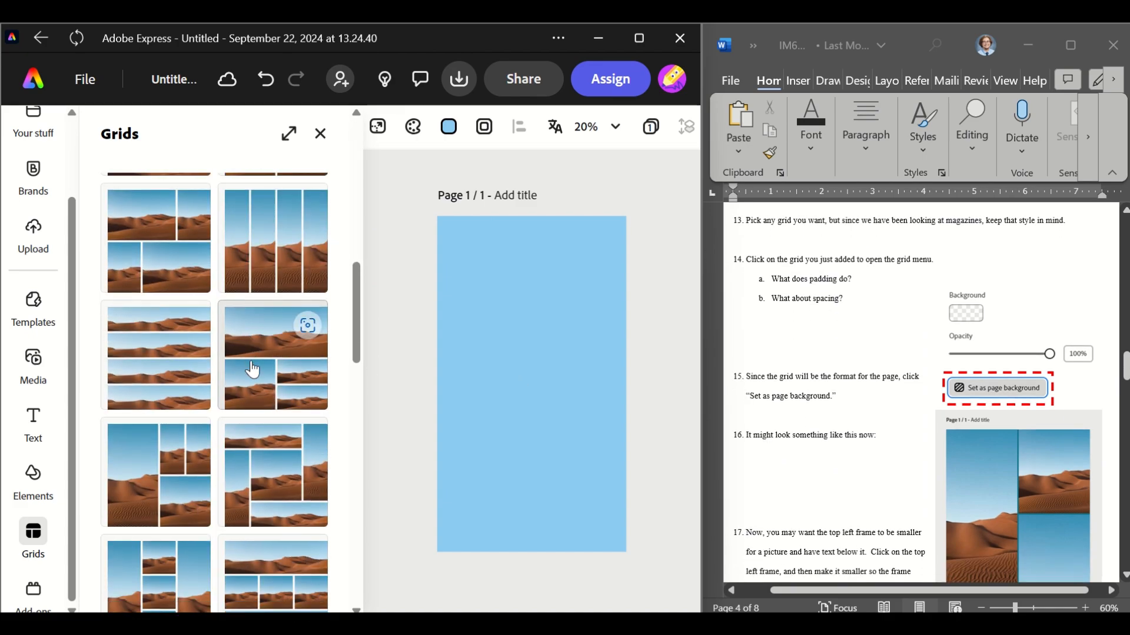
scroll(252, 370, "down", 1)
scroll(213, 521, "down", 3)
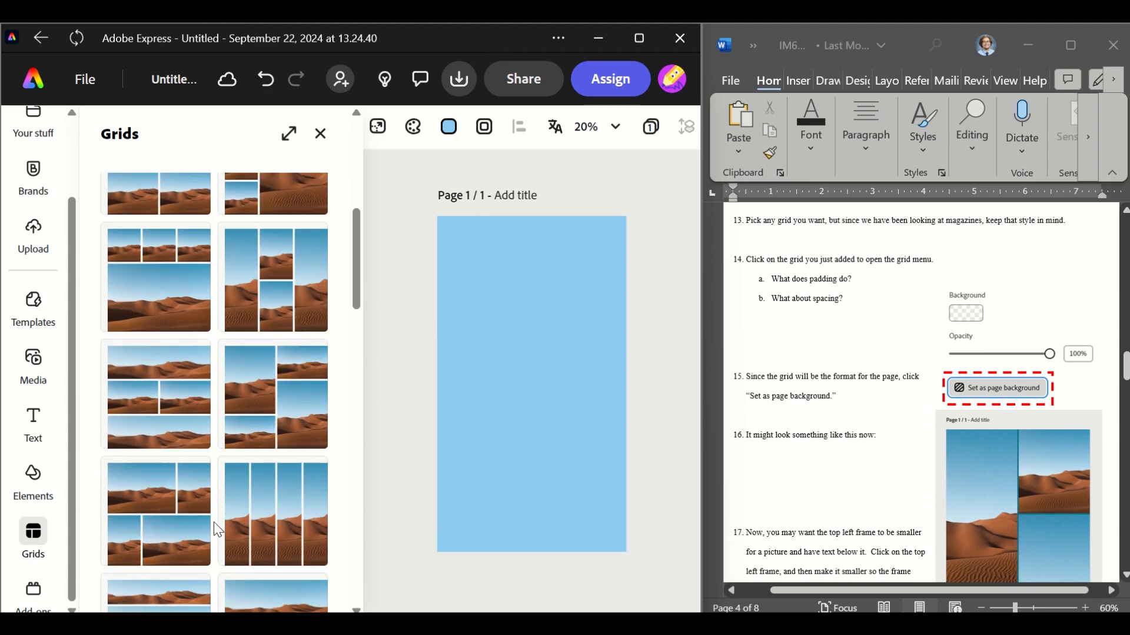
left_click(147, 407)
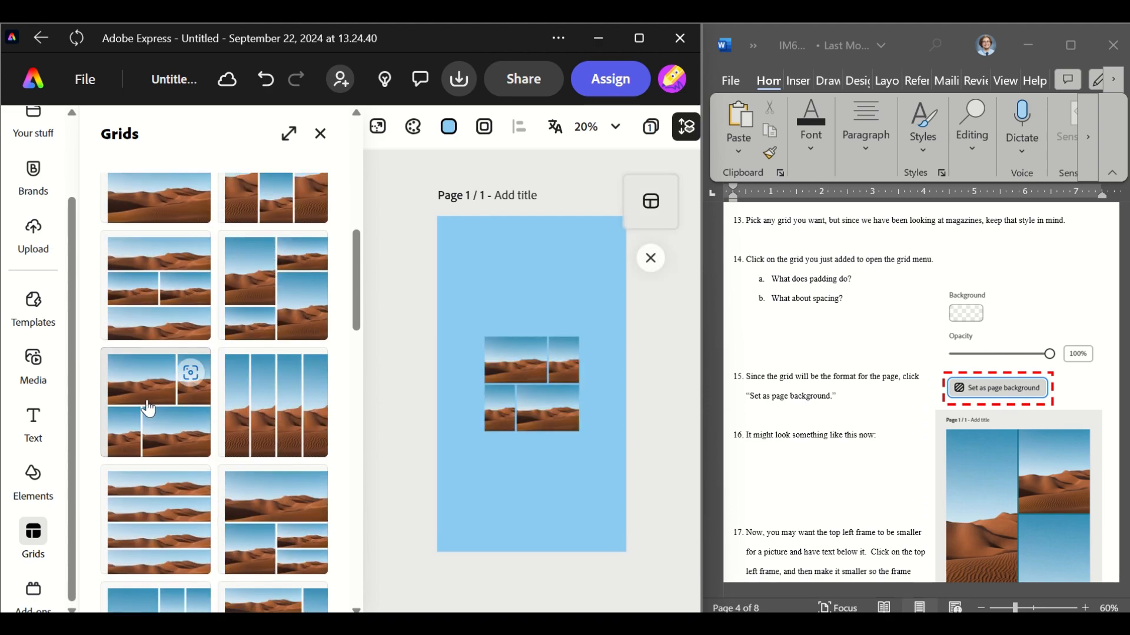
Set the grid's spacing to 29 and make the grid the page background
scroll(871, 374, "up", 2)
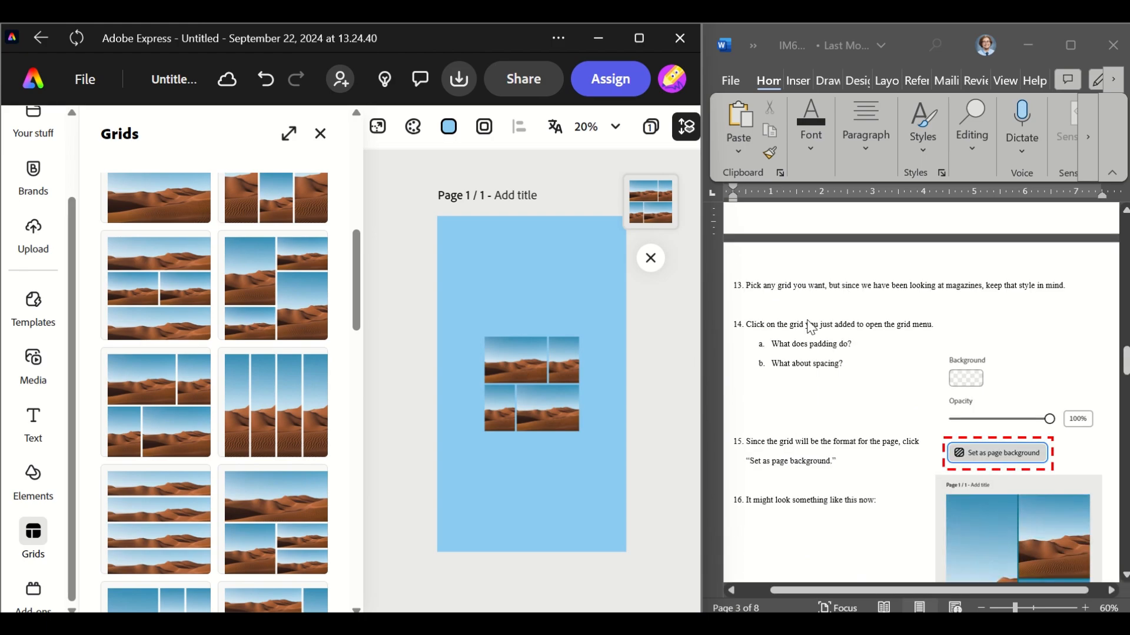
scroll(237, 357, "up", 6)
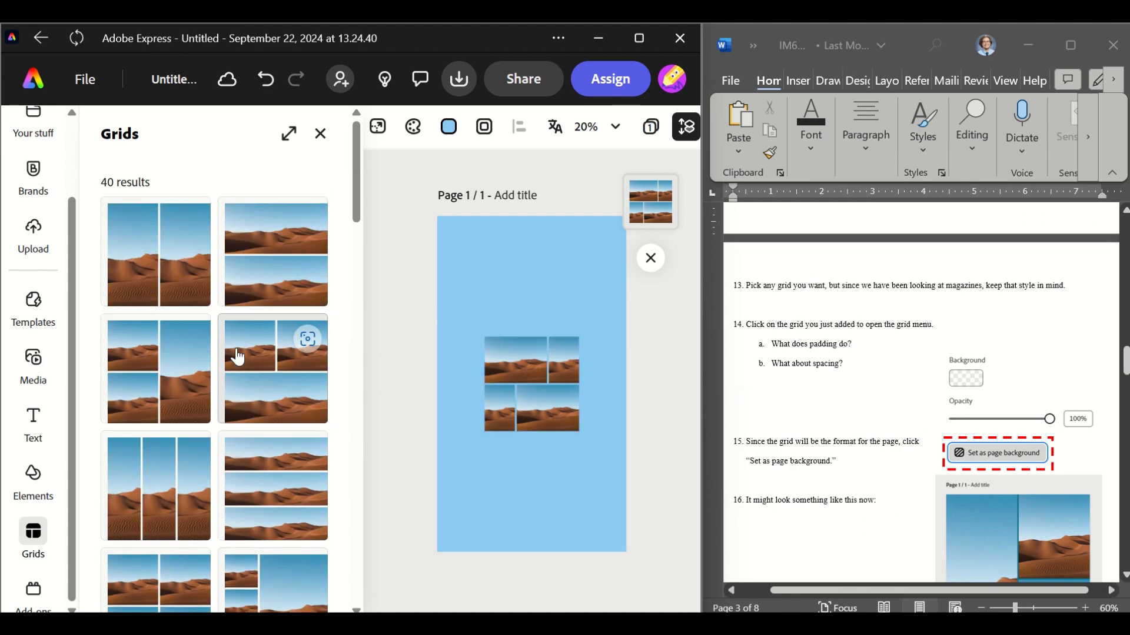
left_click(562, 415)
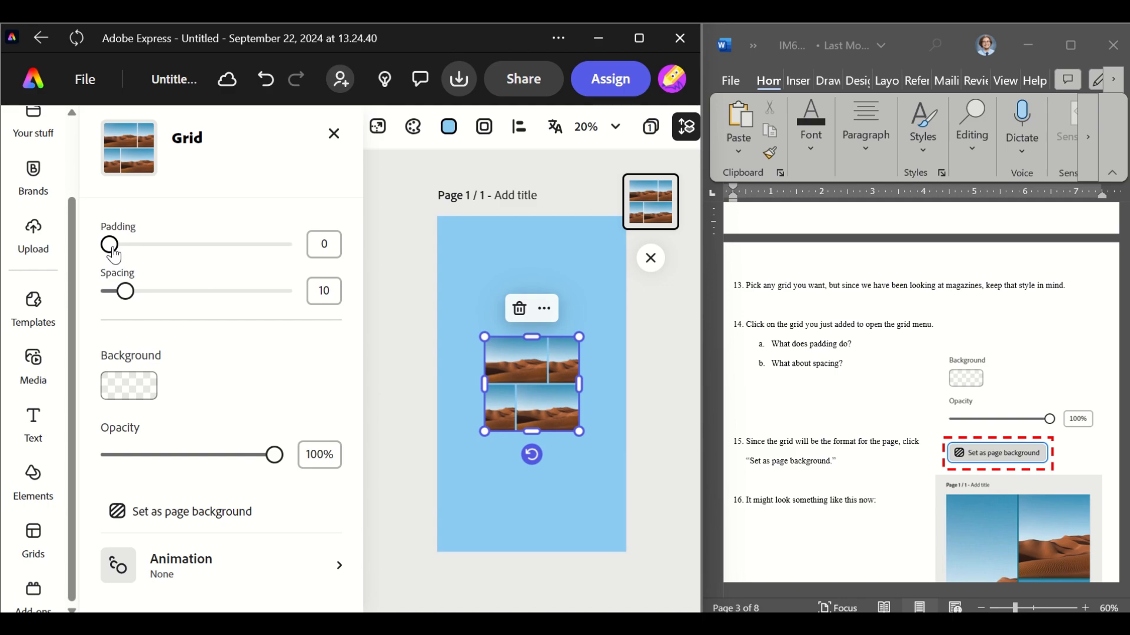
left_click_drag(110, 244, 153, 296)
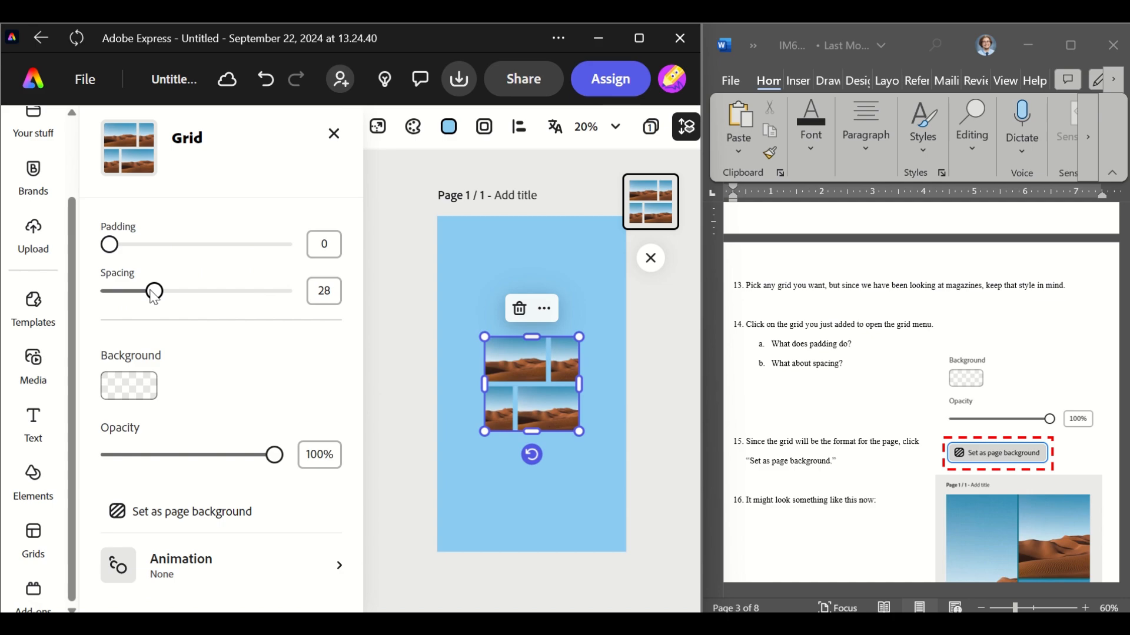
left_click_drag(153, 296, 156, 298)
left_click(187, 512)
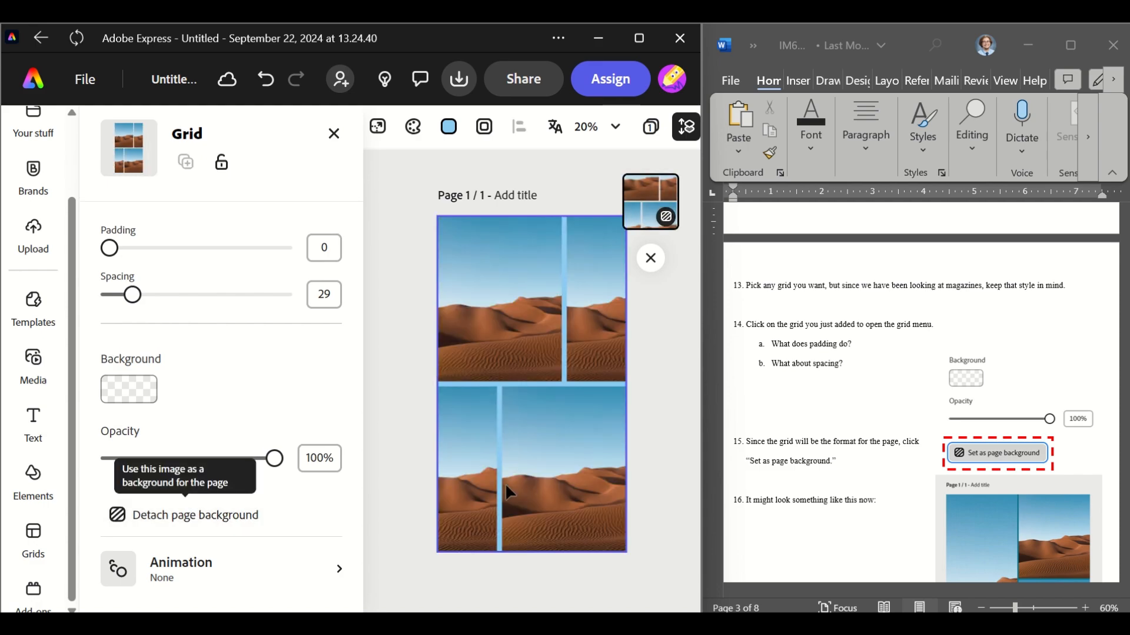
Make the top-left grid frame shorter by raising its lower edge and narrow it slightly
scroll(853, 482, "down", 3)
scroll(853, 482, "down", 5)
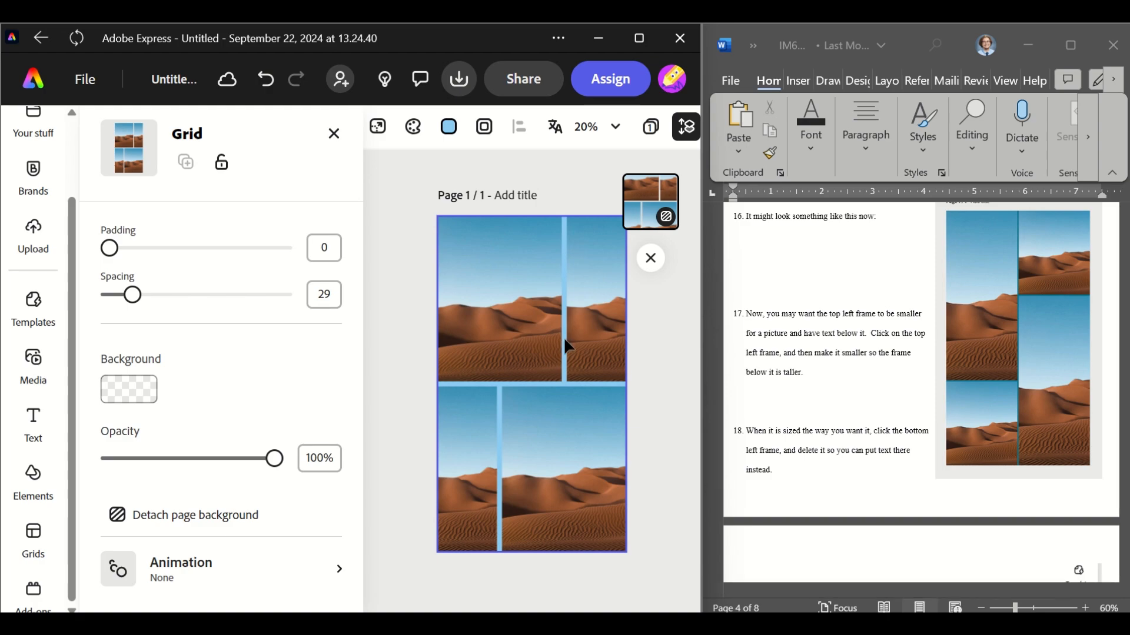
double_click(474, 306)
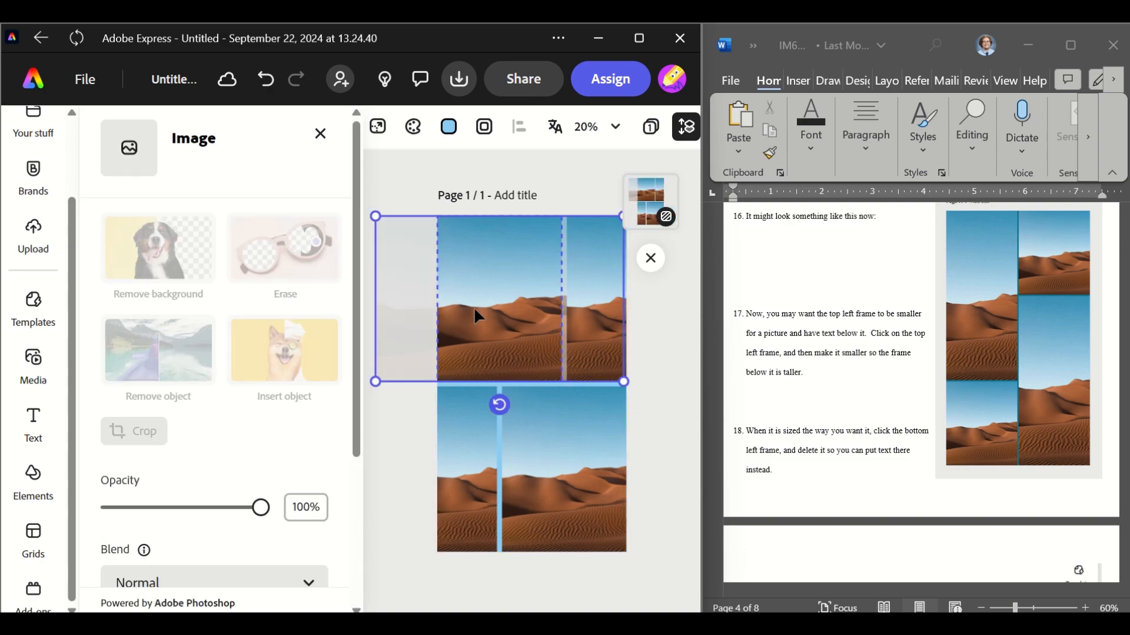
left_click(521, 473)
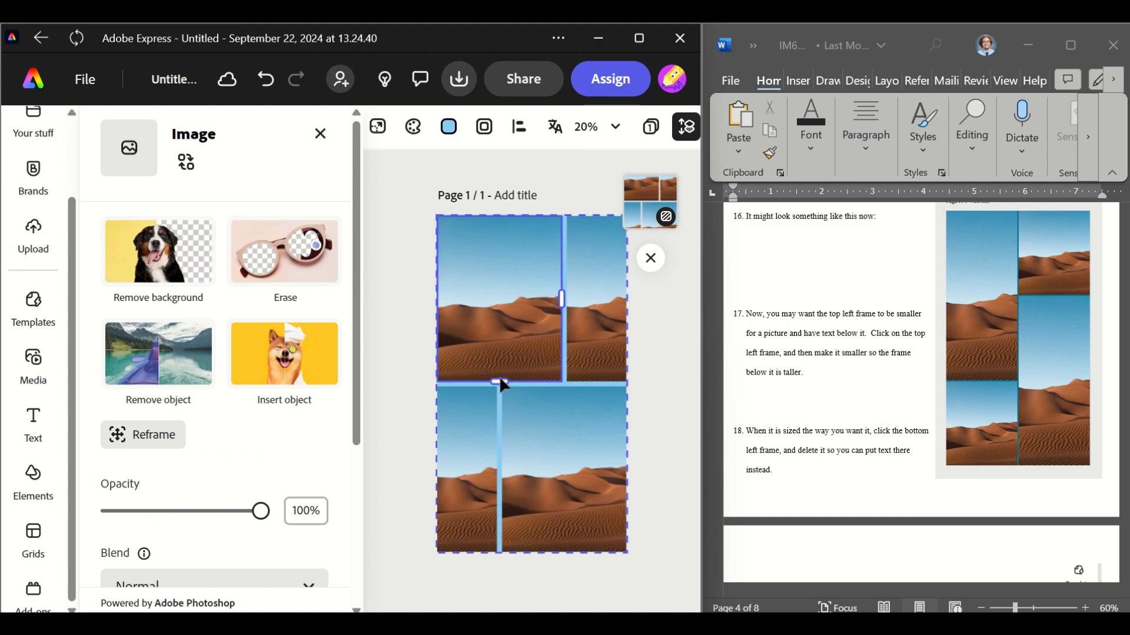
left_click_drag(499, 380, 502, 338)
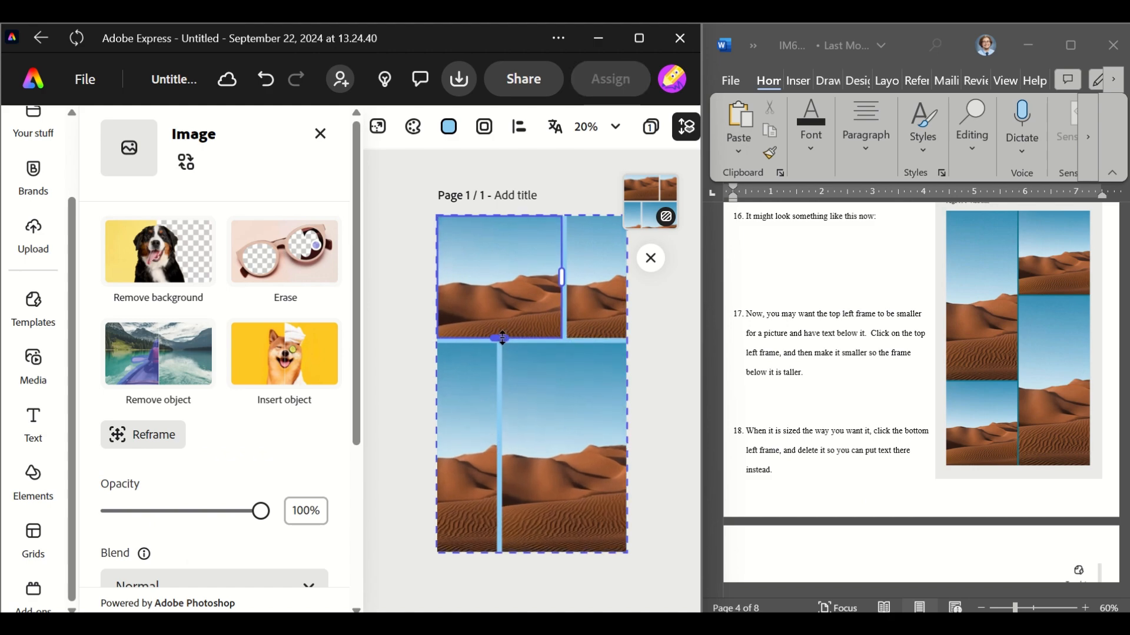
left_click_drag(501, 338, 506, 362)
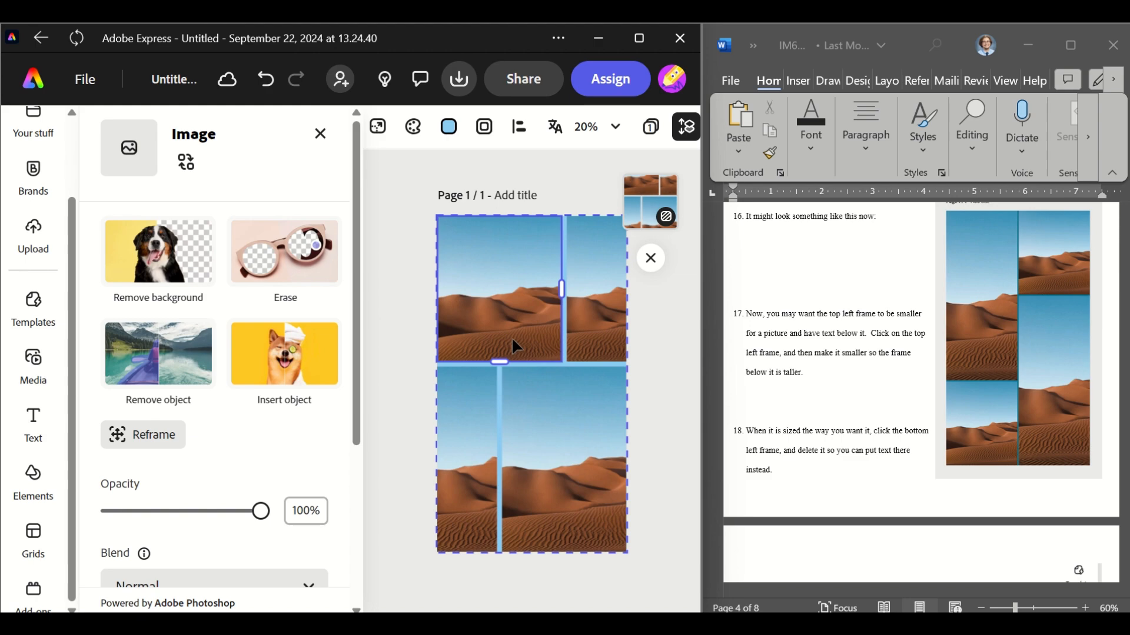
left_click_drag(566, 287, 551, 287)
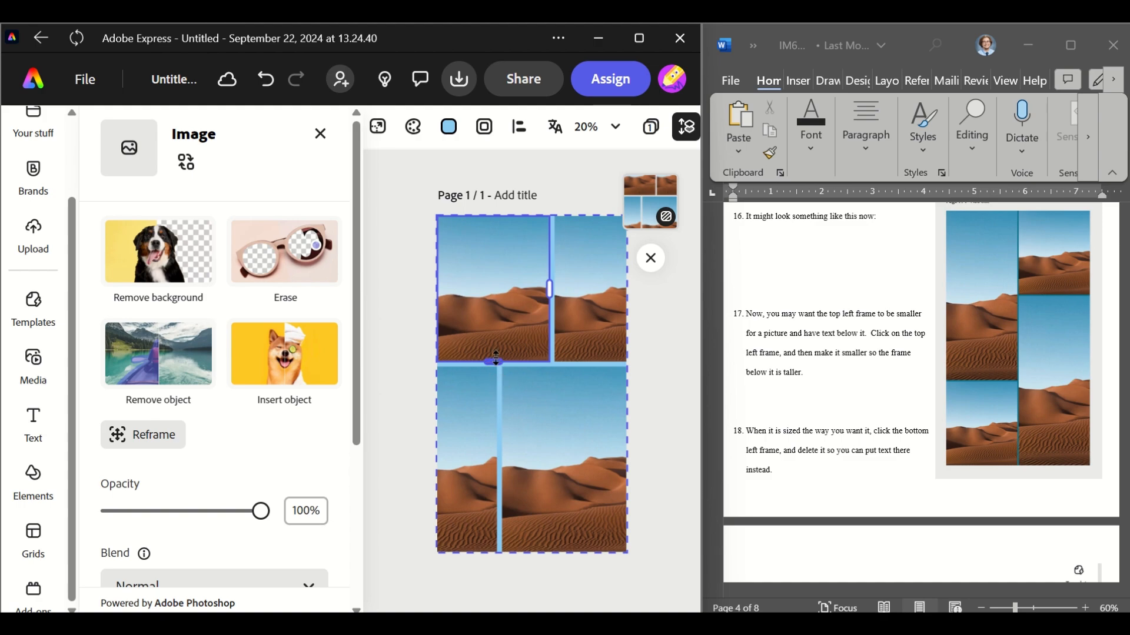
left_click_drag(496, 363, 494, 400)
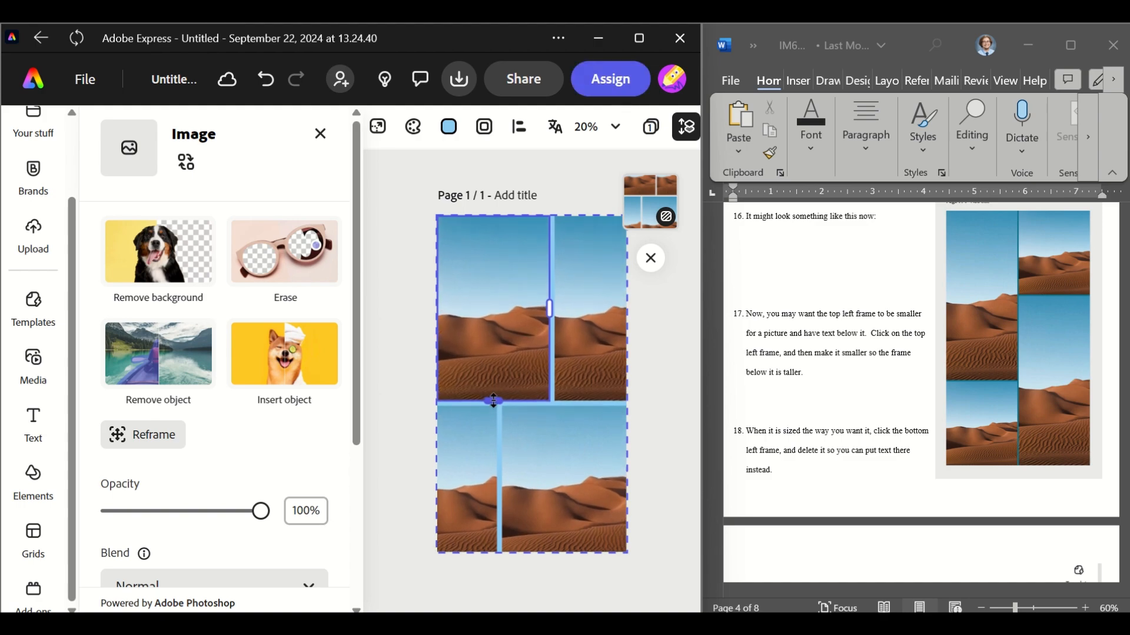
scroll(828, 410, "down", 5)
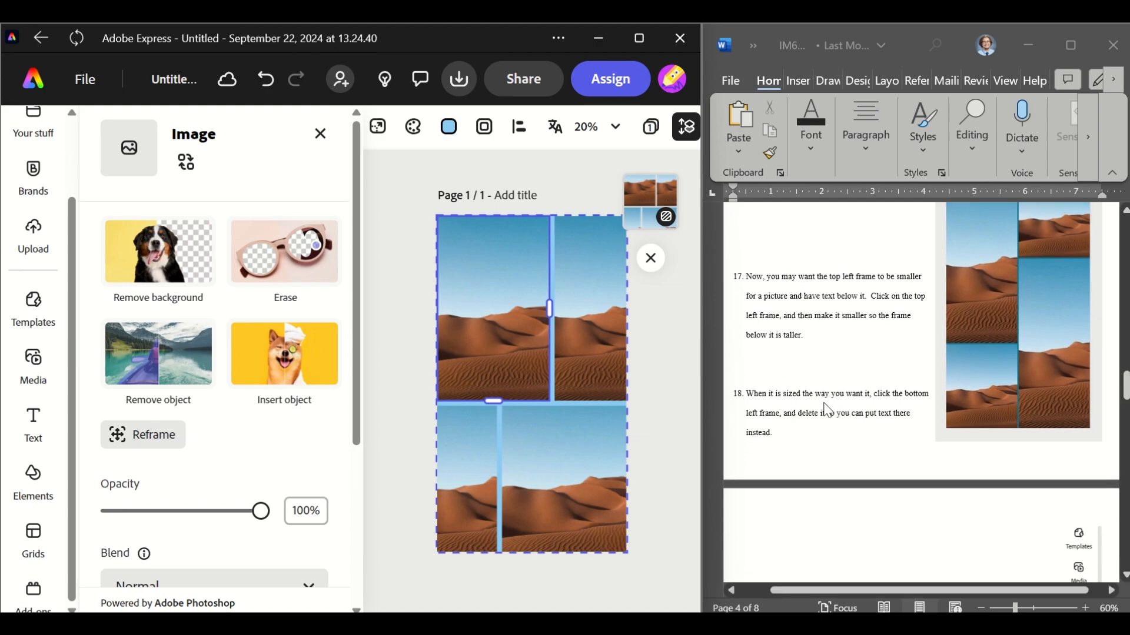
scroll(828, 410, "down", 1)
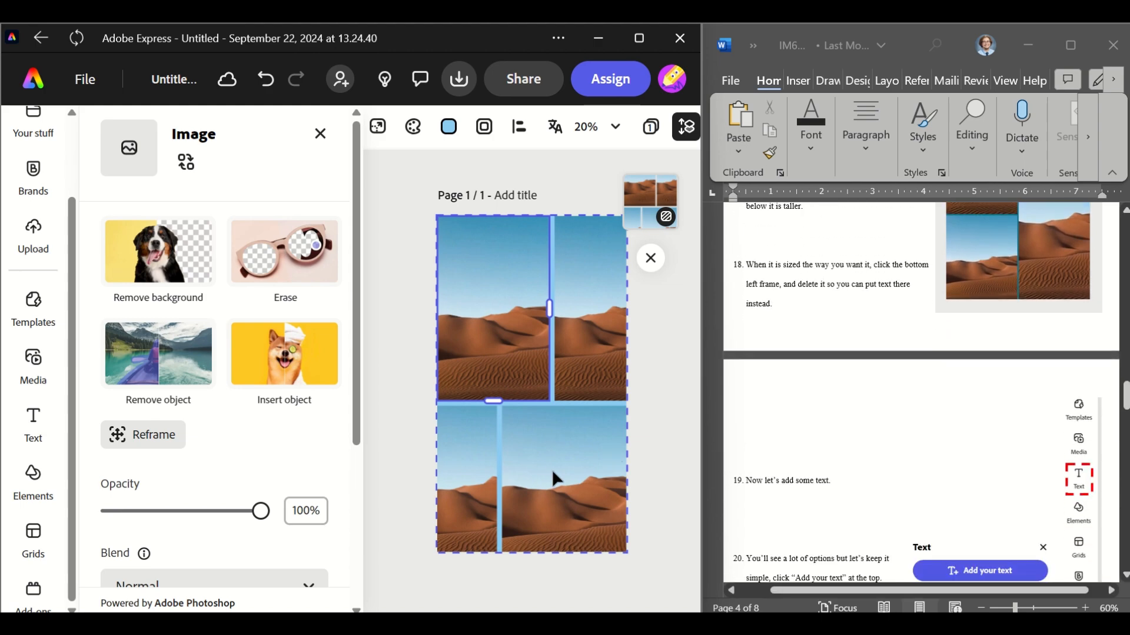
left_click_drag(493, 400, 494, 360)
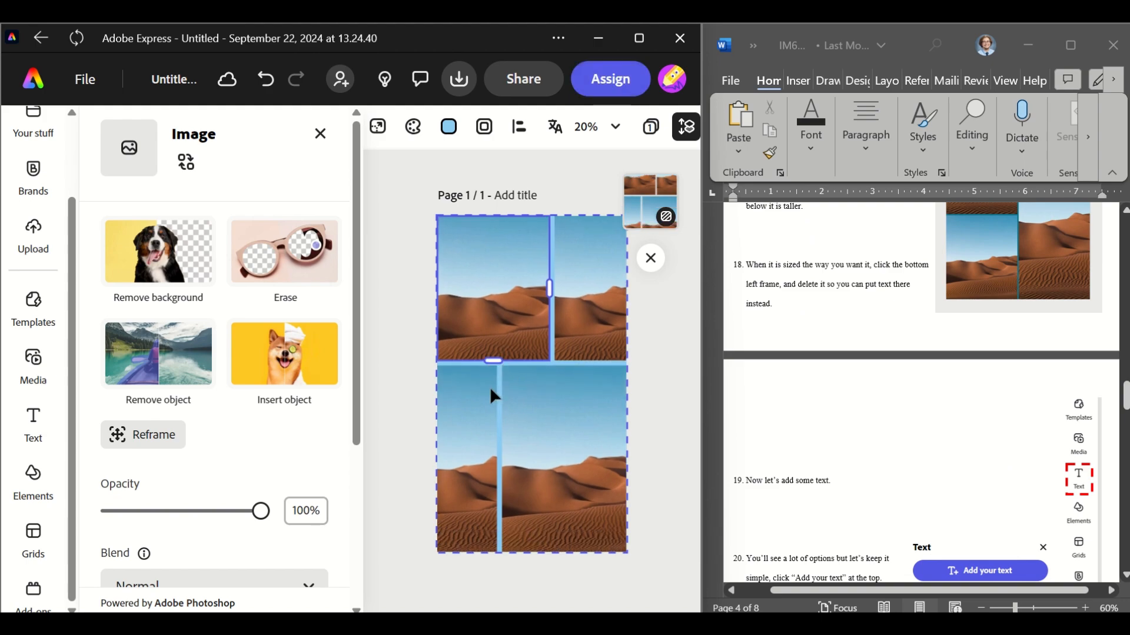
Widen the bottom-left grid frame slightly by moving its inner edge to the right
left_click(490, 391)
mouse_move(499, 456)
left_mouse_down()
mouse_move(531, 450)
mouse_move(518, 451)
left_mouse_up()
scroll(855, 455, "down", 1)
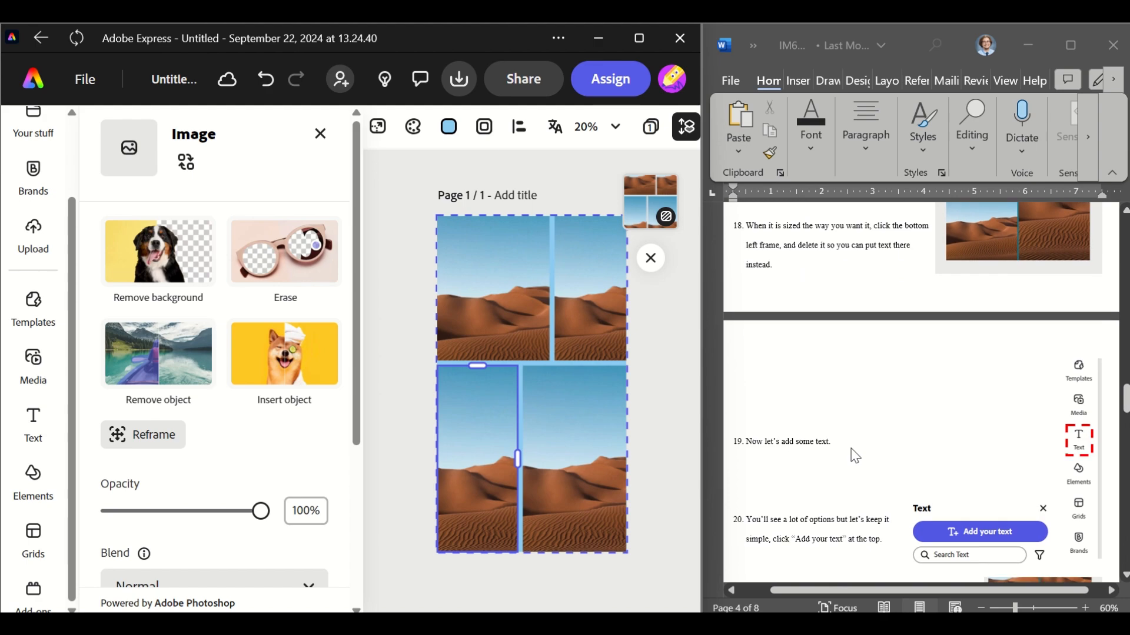
scroll(854, 456, "down", 3)
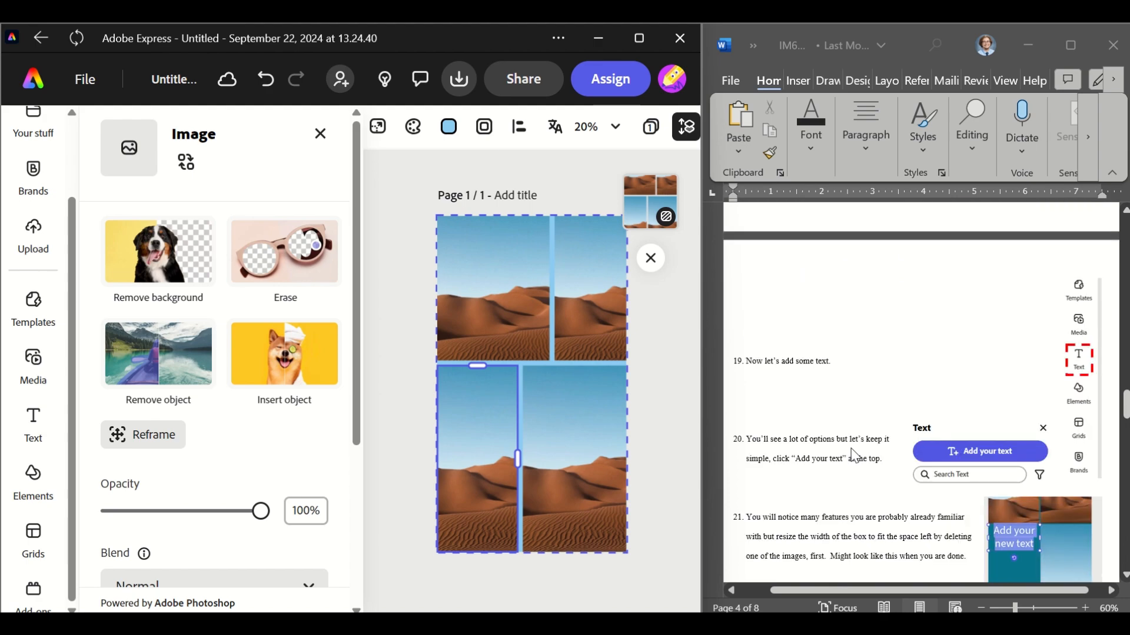
Add a new default text box to the page
left_click(474, 298)
scroll(873, 362, "up", 3)
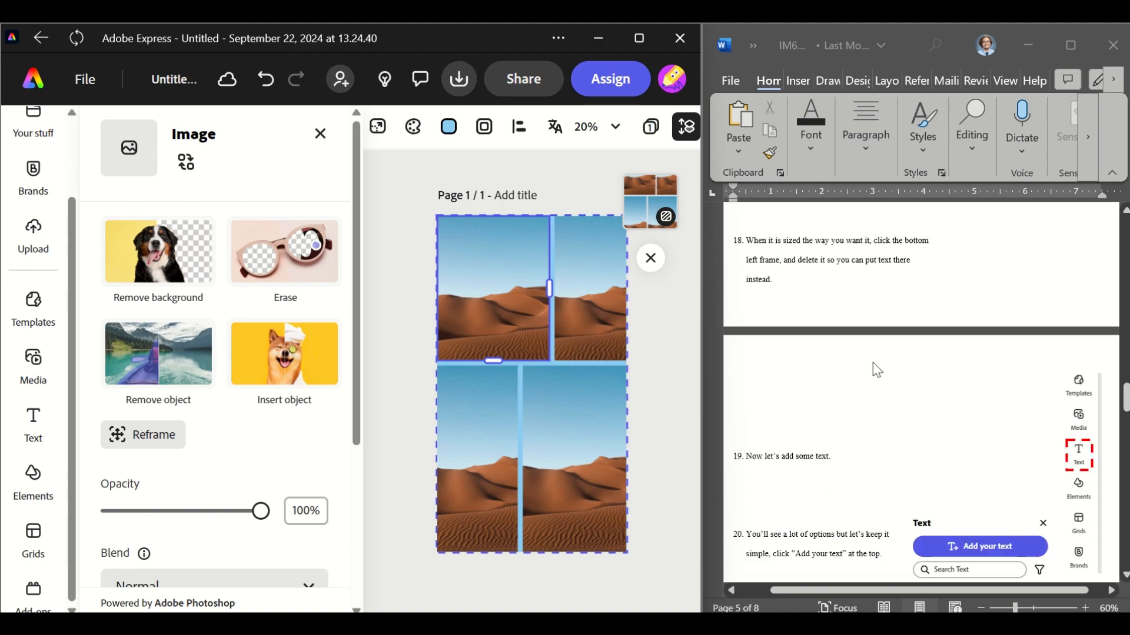
scroll(873, 363, "down", 2)
scroll(875, 363, "down", 1)
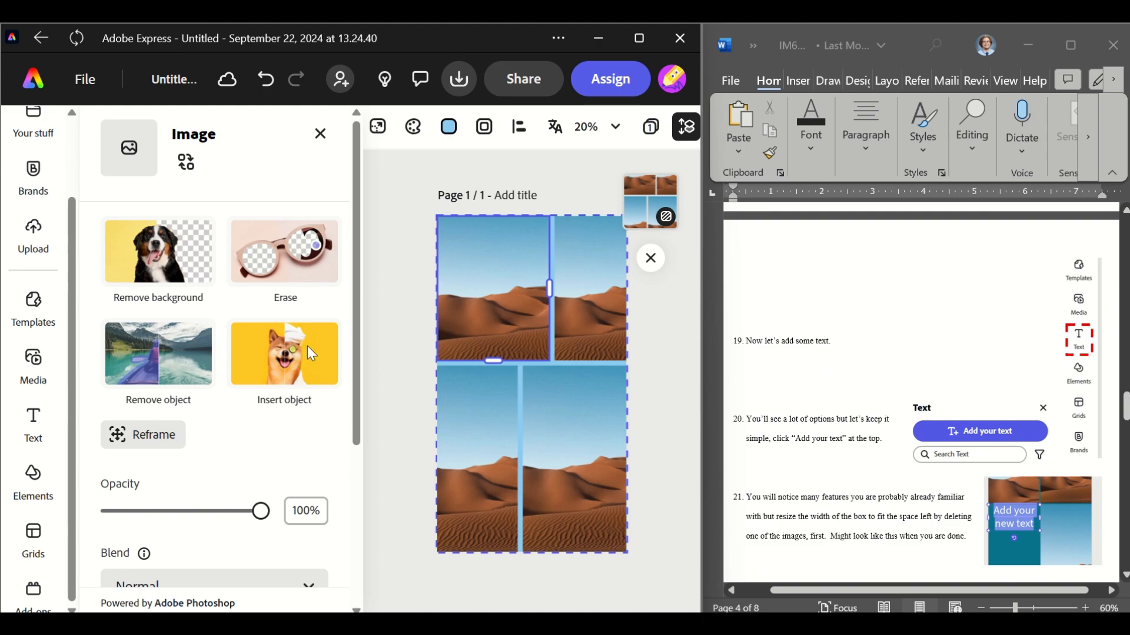
left_click(33, 426)
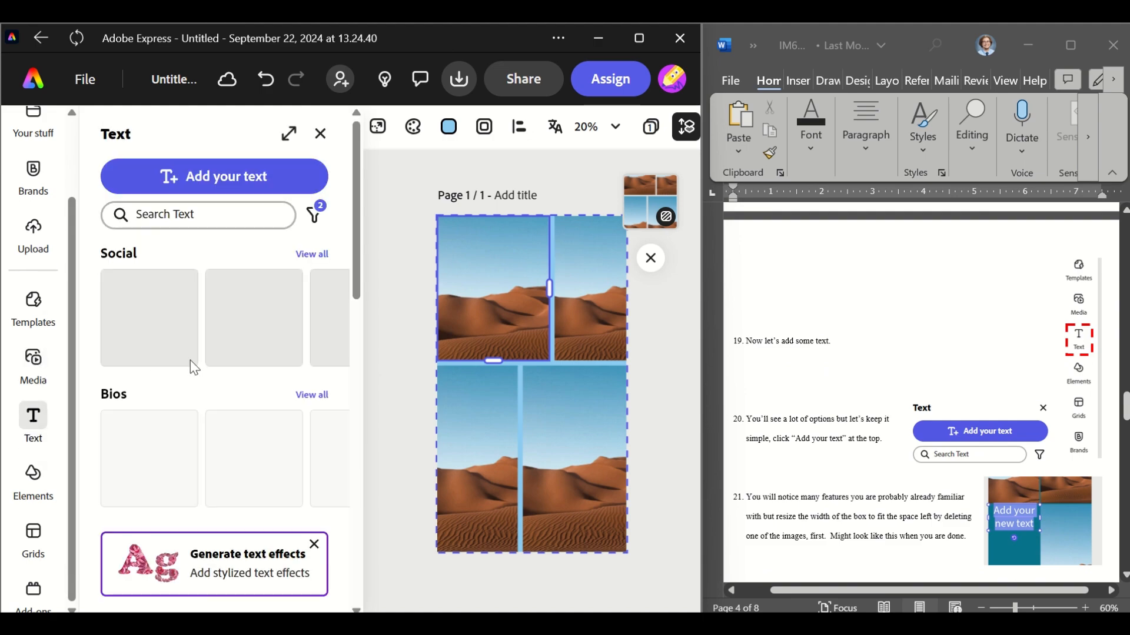
left_click(240, 194)
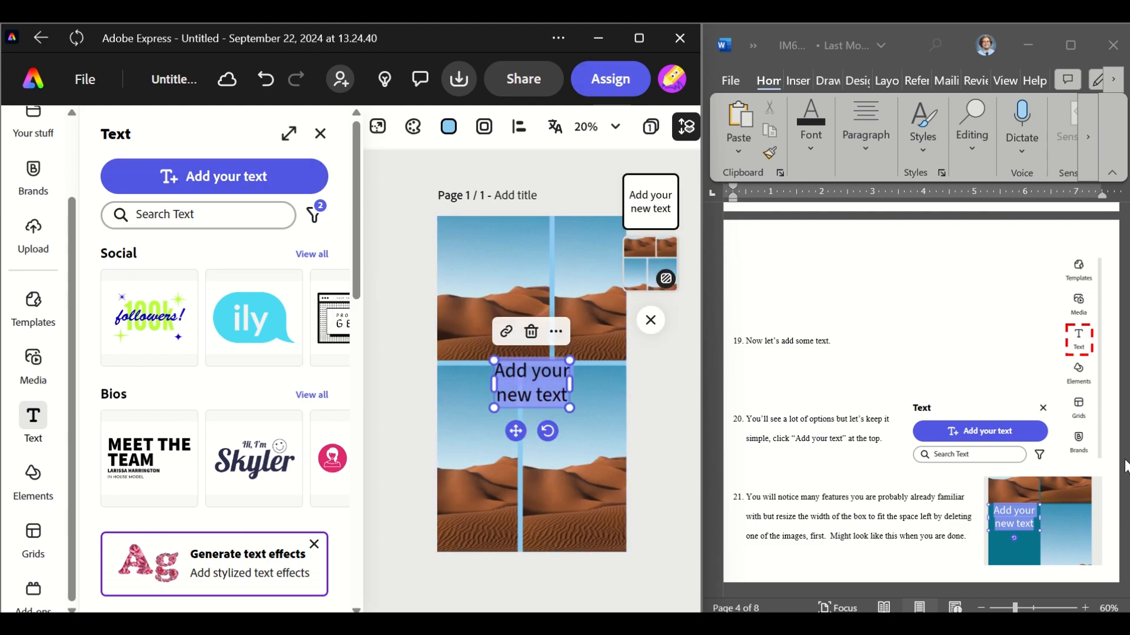
Move the text box onto the lower part of the top-left grid frame
scroll(945, 430, "down", 4)
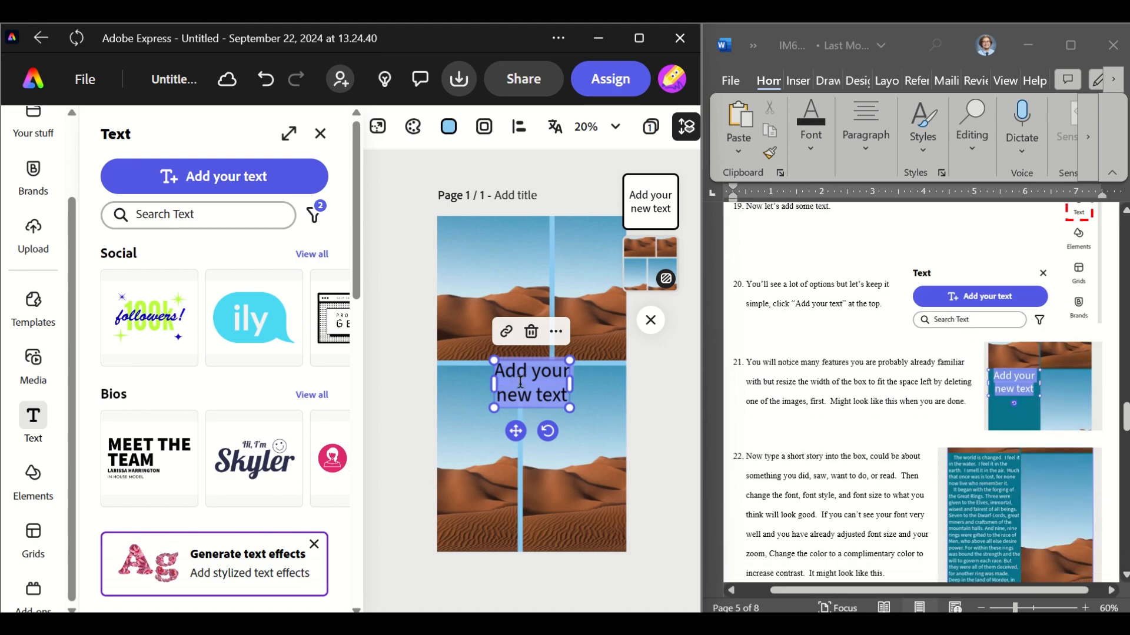
left_click_drag(516, 432, 471, 378)
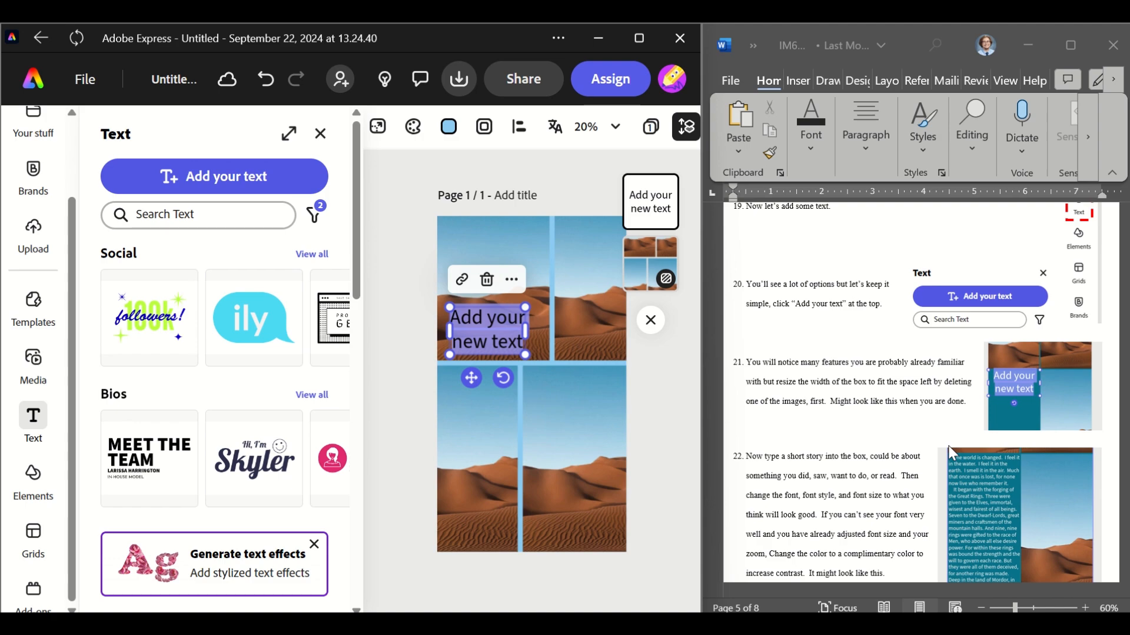
scroll(948, 446, "down", 1)
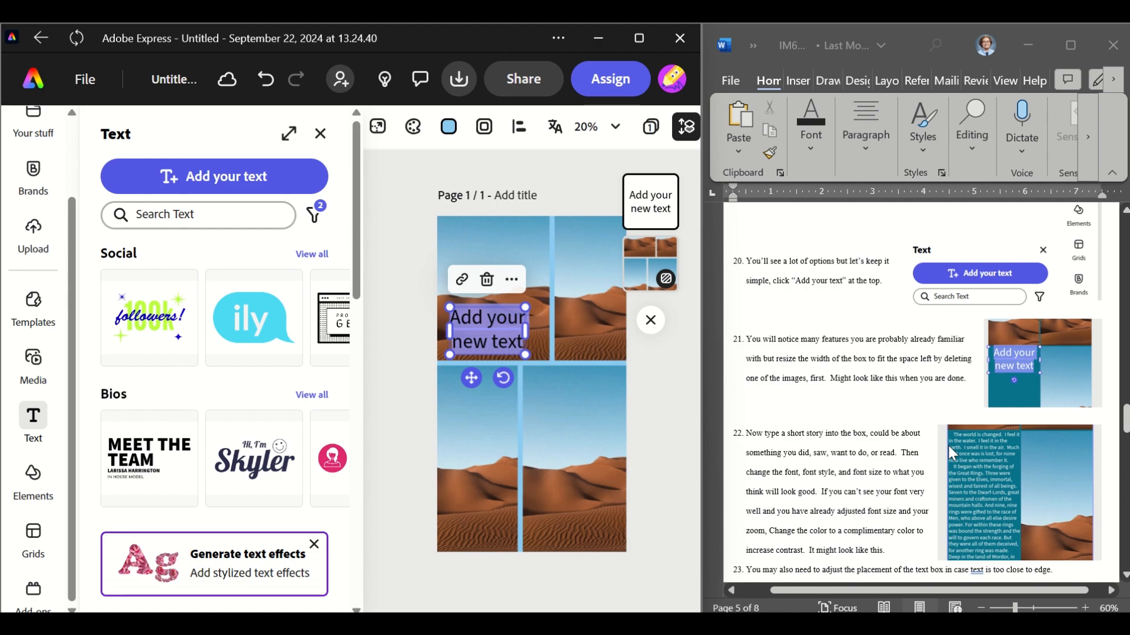
scroll(948, 446, "down", 1)
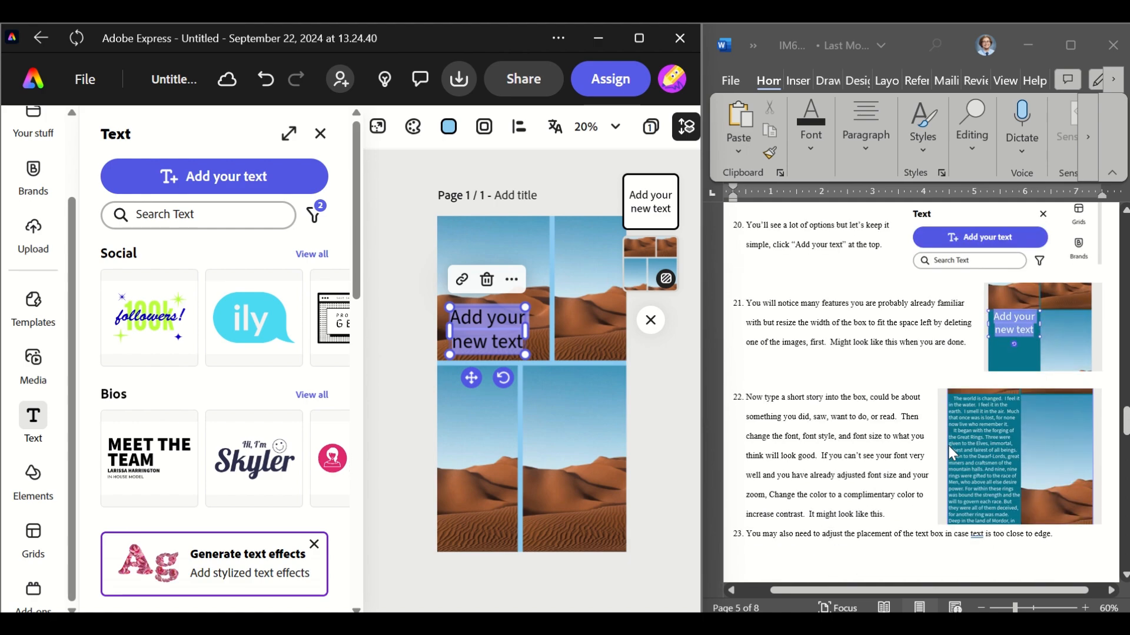
scroll(948, 446, "up", 3)
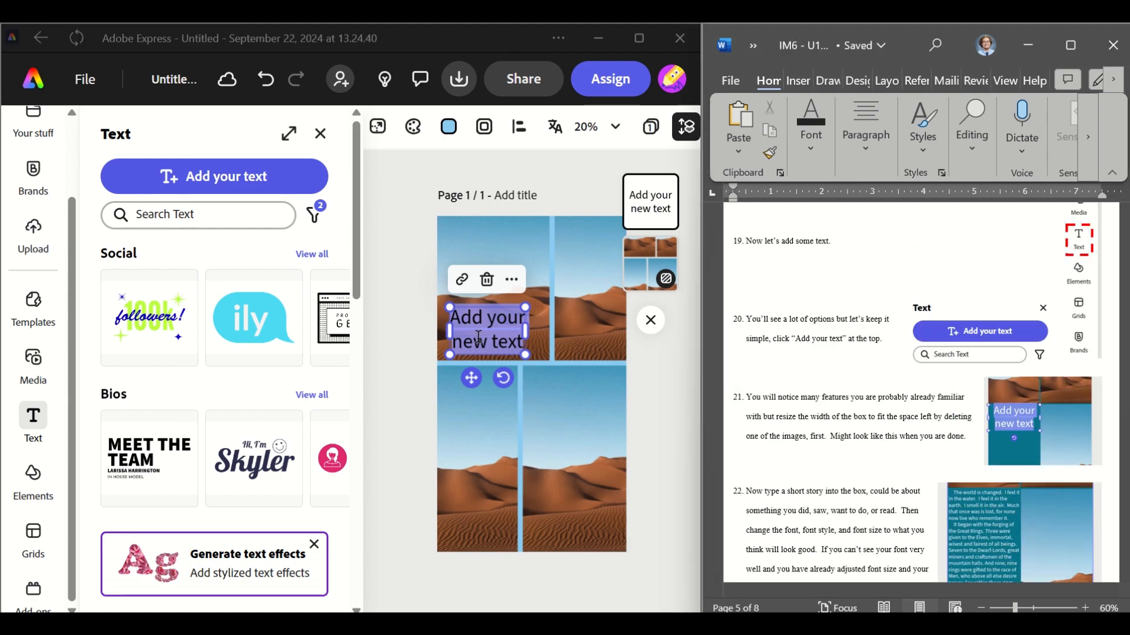
Replace the placeholder text with "Type your short story here."
left_click(474, 332)
triple_click(474, 331)
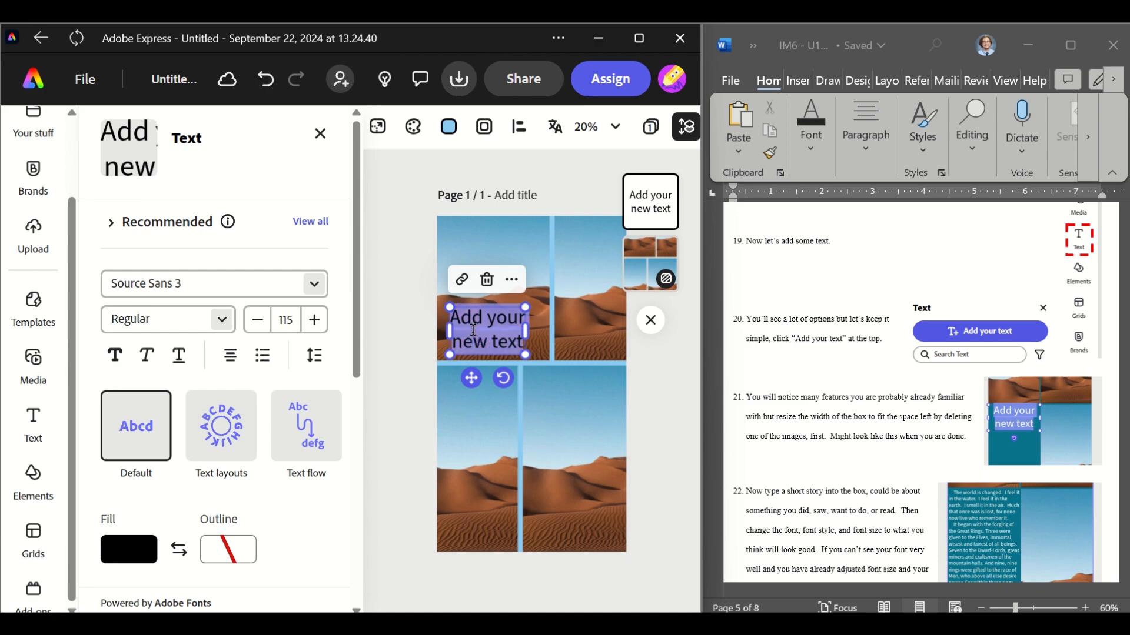
key("BackSpace")
key("BackSpace")
key("BackSpace")
key("BackSpace")
key("BackSpace")
key("BackSpace")
key("BackSpace")
key("BackSpace")
key("BackSpace")
key("BackSpace")
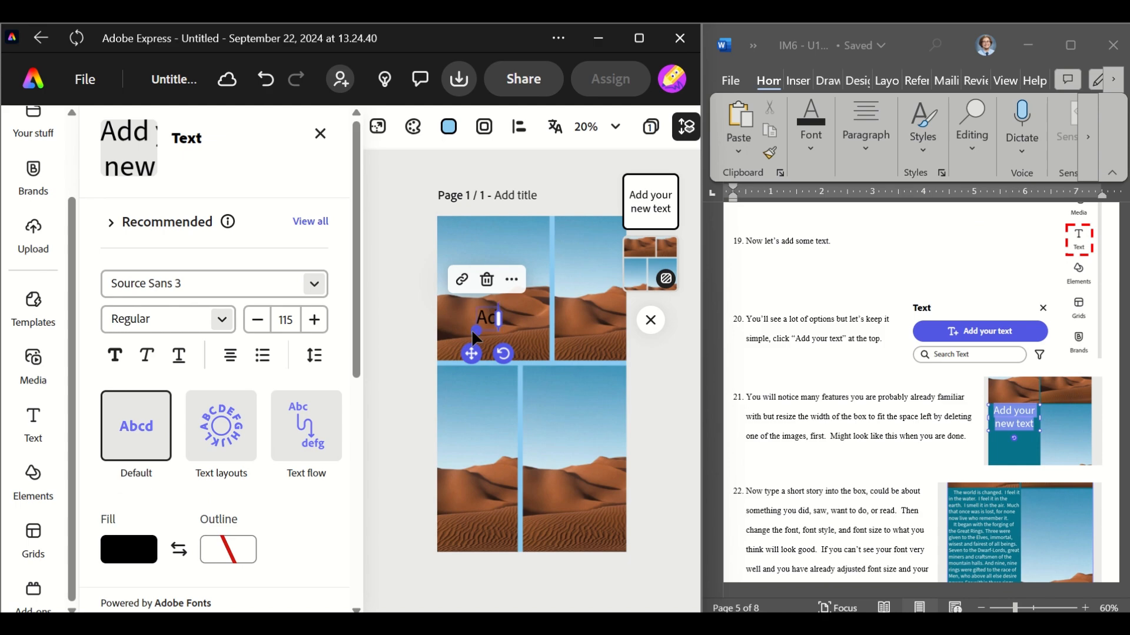
type("Type")
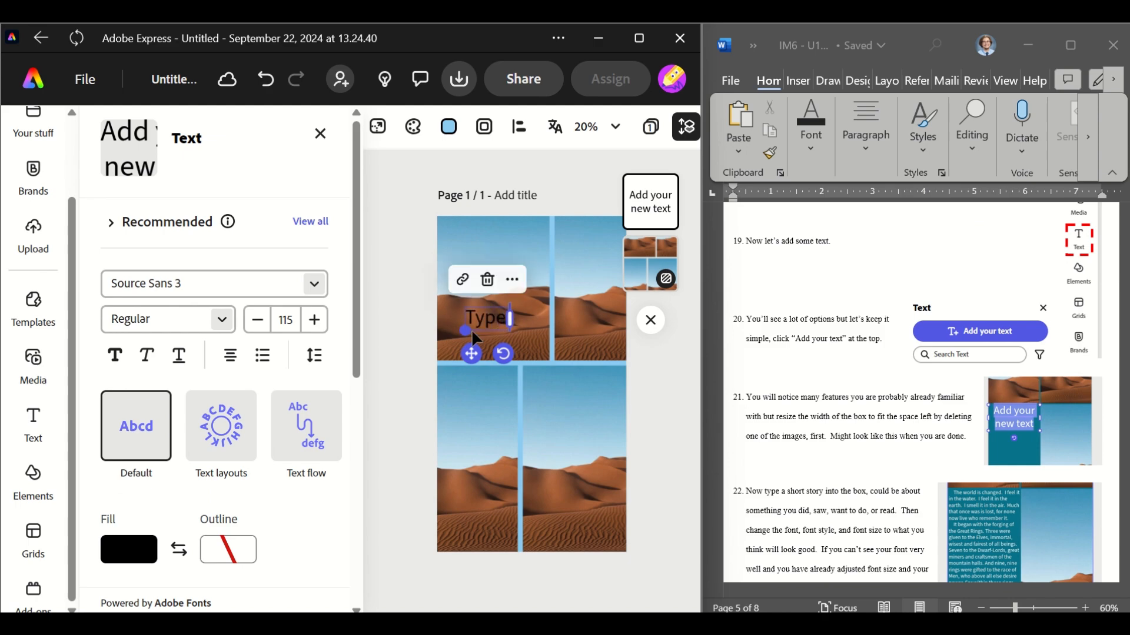
type(" your shor")
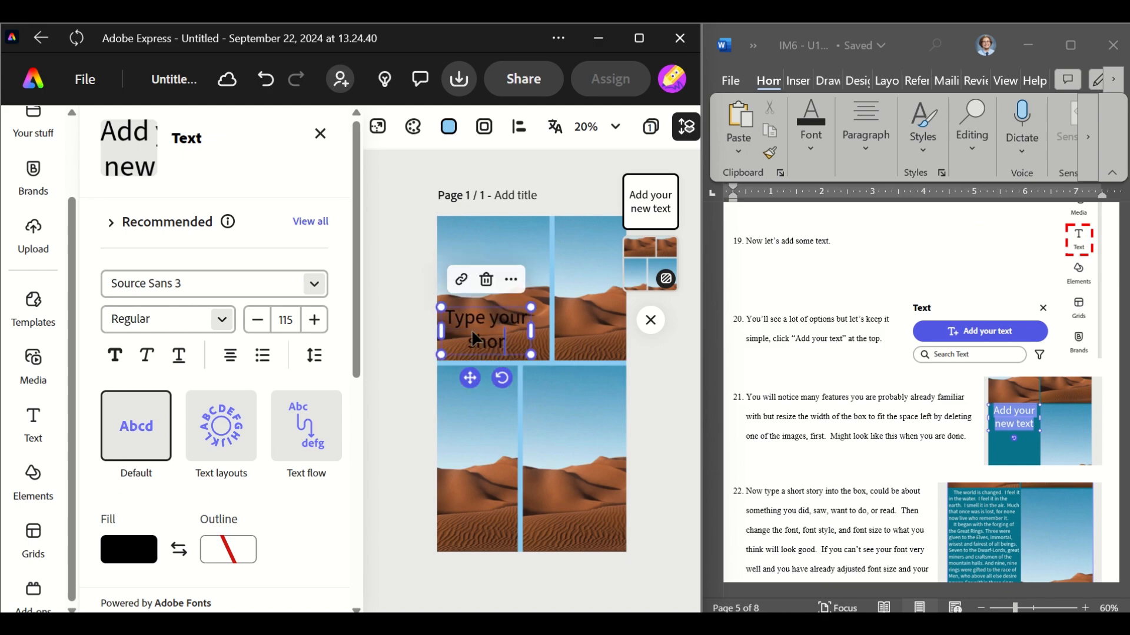
type("t story here.")
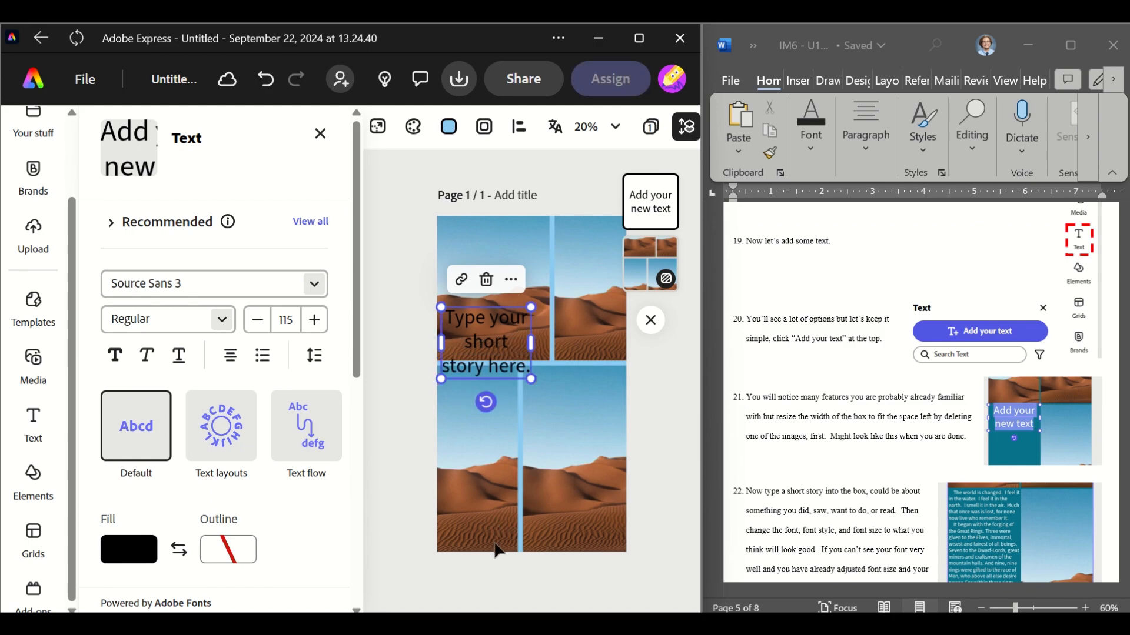
Delete the image from the bottom-left grid frame
left_click(491, 486)
left_click(491, 486)
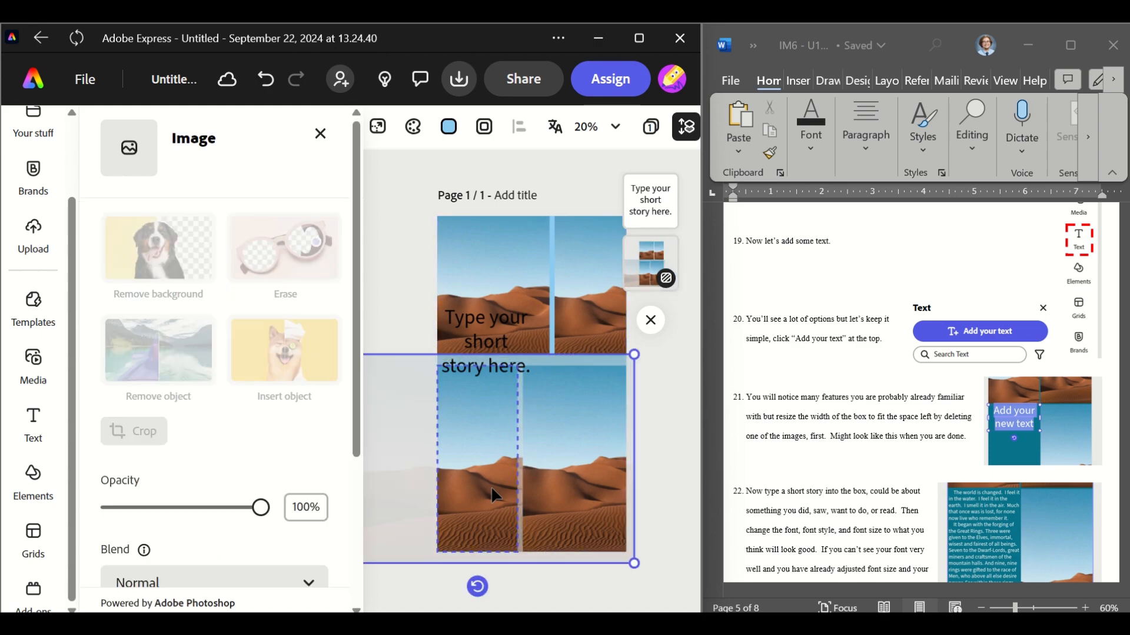
left_click(676, 442)
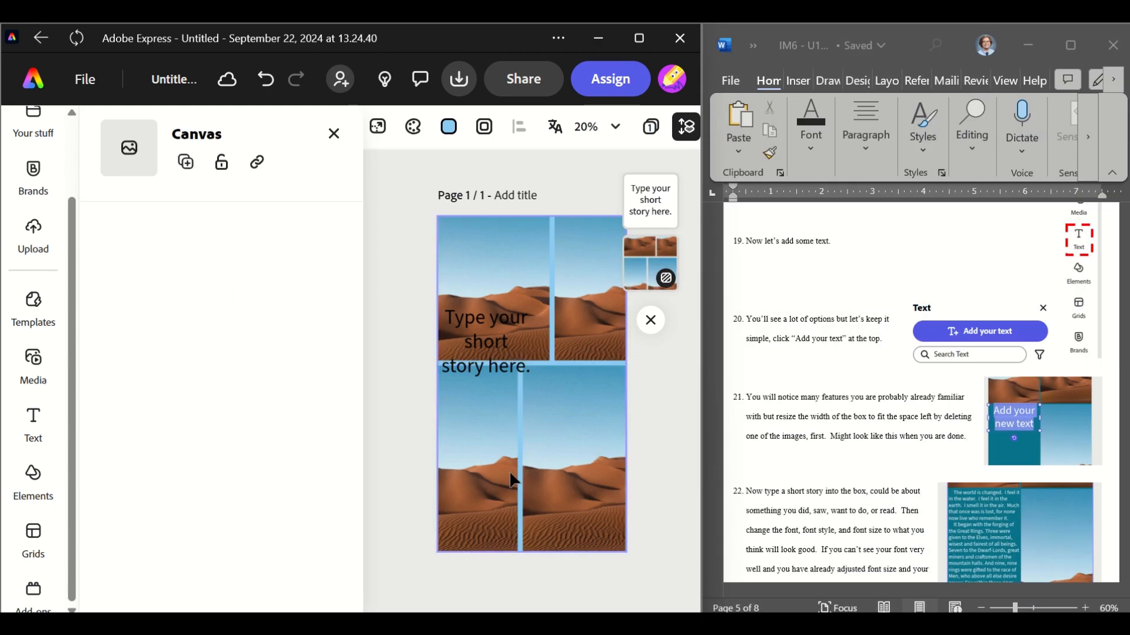
left_click(490, 438)
left_click(490, 439)
key("Delete")
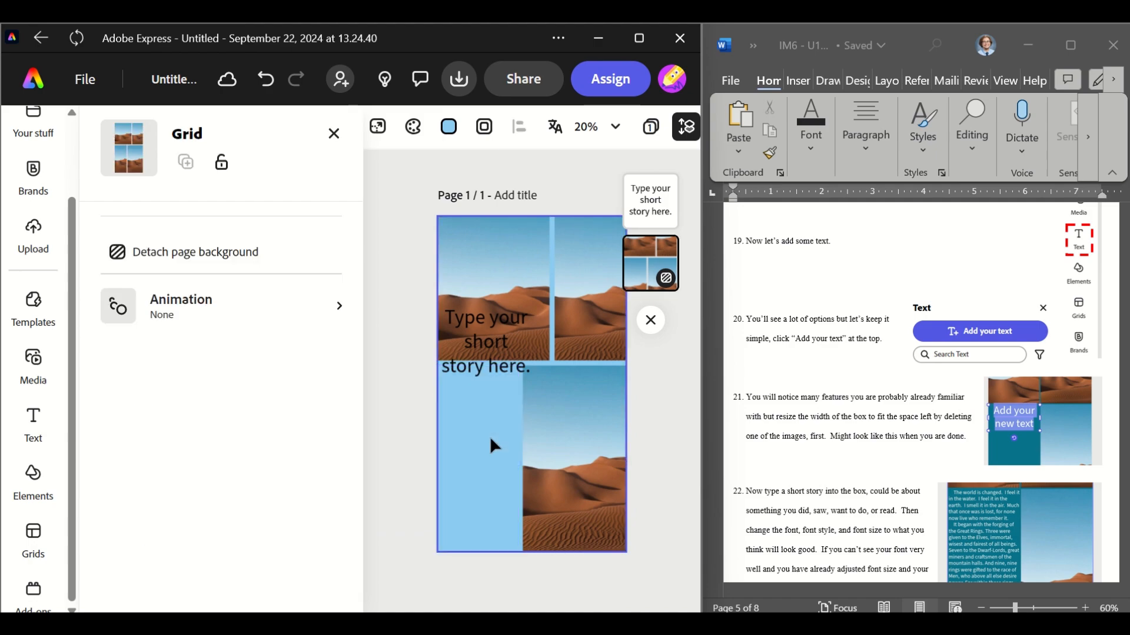
Move the text box into the empty bottom-left frame and deselect it
left_click(499, 316)
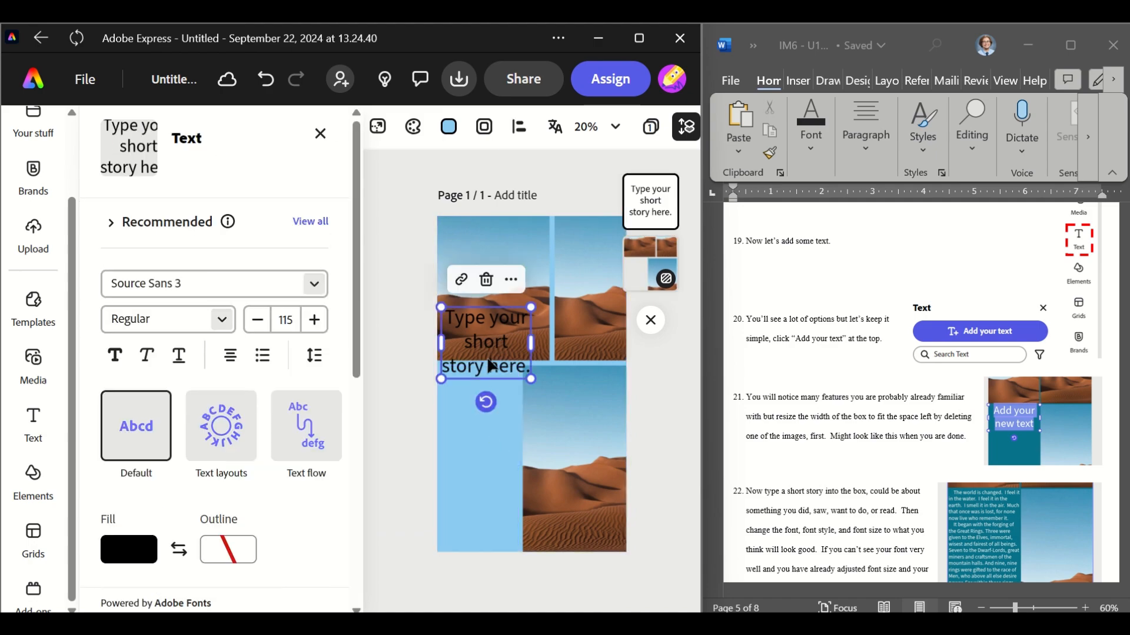
left_click_drag(491, 366, 516, 433)
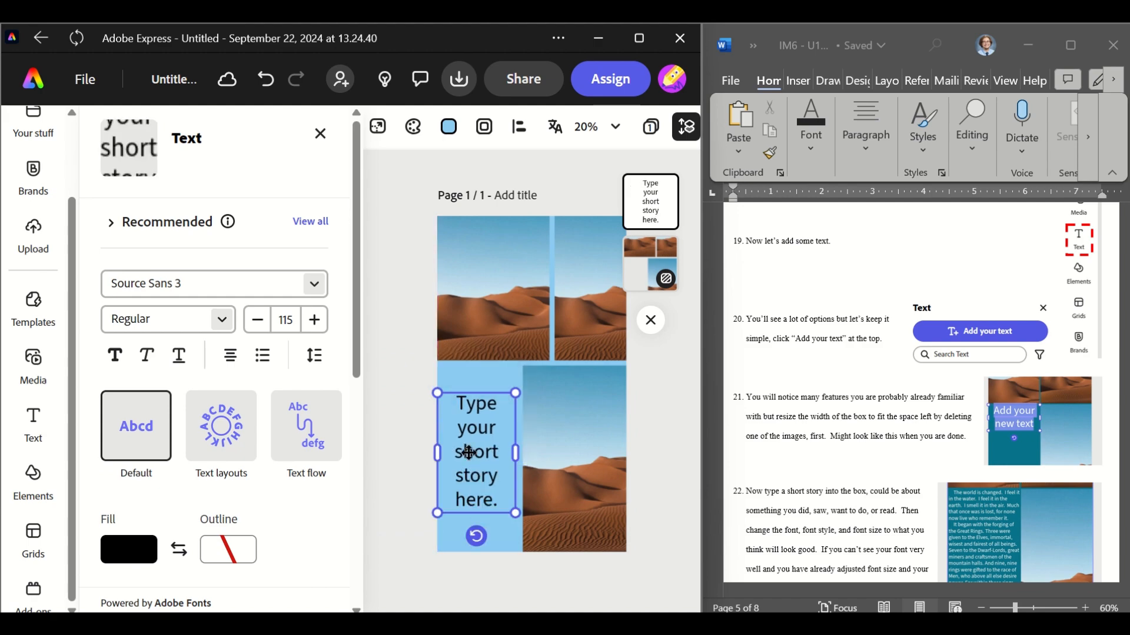
left_click_drag(469, 467, 469, 452)
left_click(655, 503)
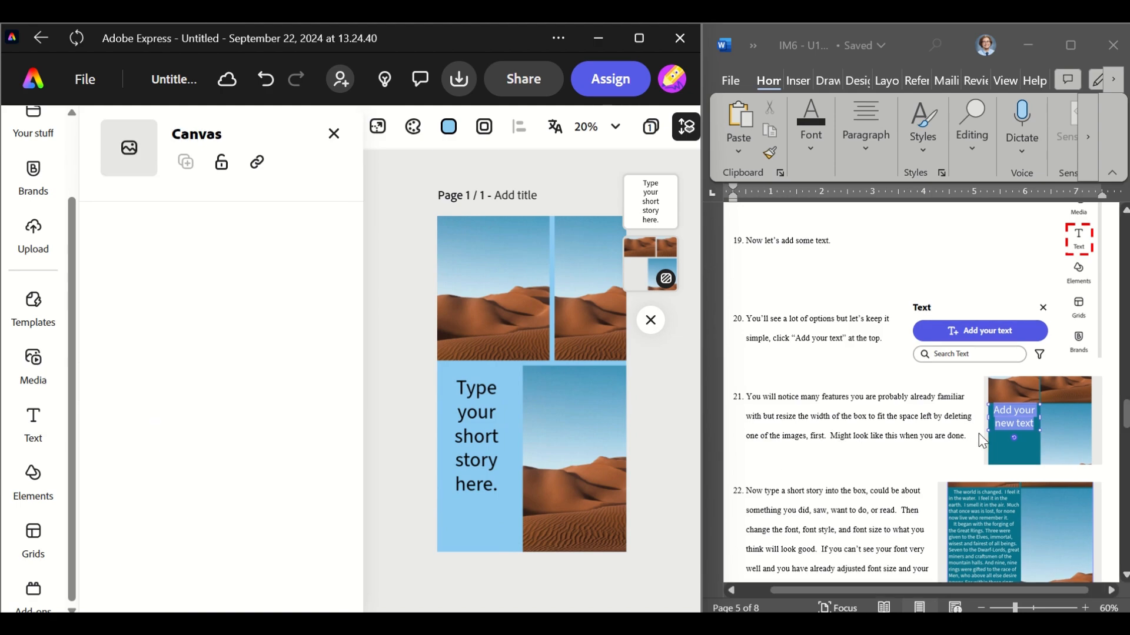
Select the image inside the top-left grid frame
scroll(982, 441, "down", 5)
scroll(981, 440, "down", 6)
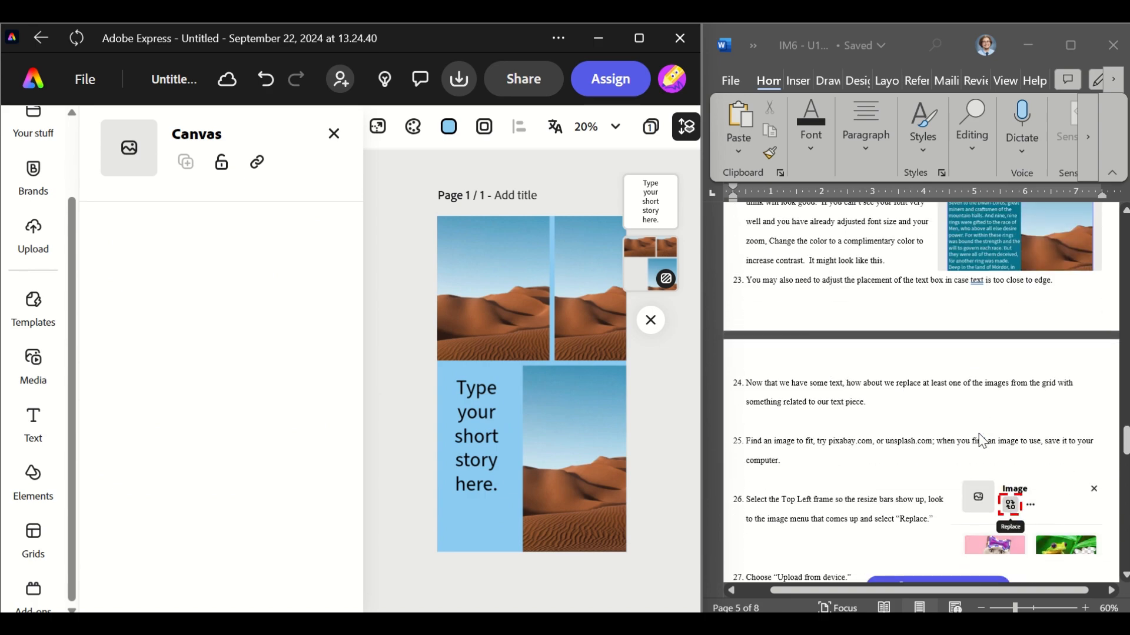
scroll(982, 440, "down", 2)
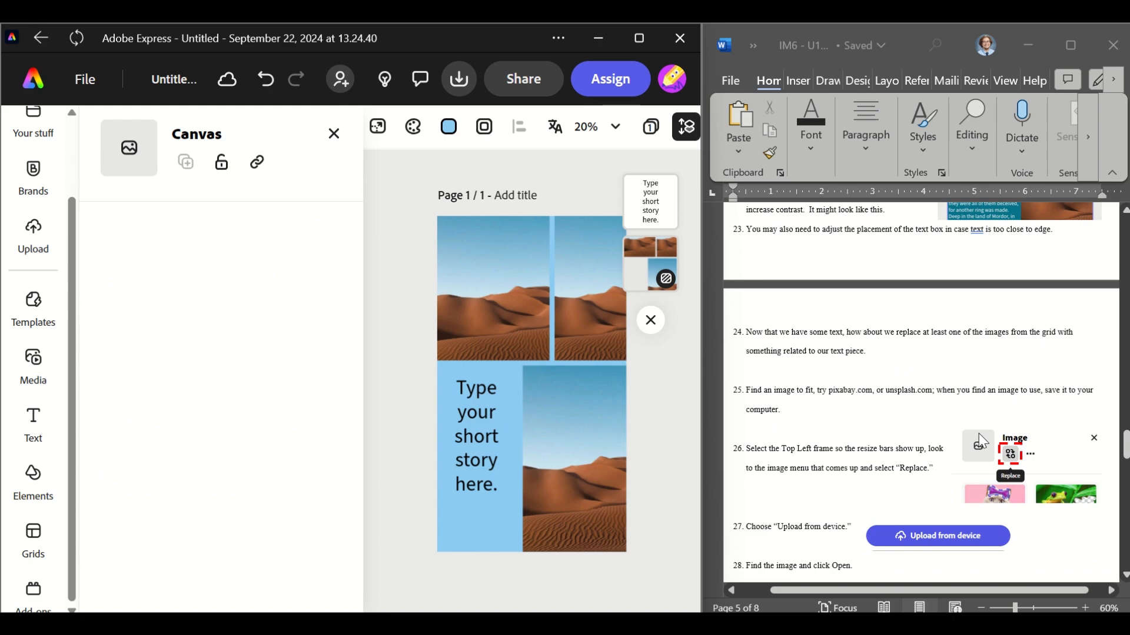
left_click(491, 331)
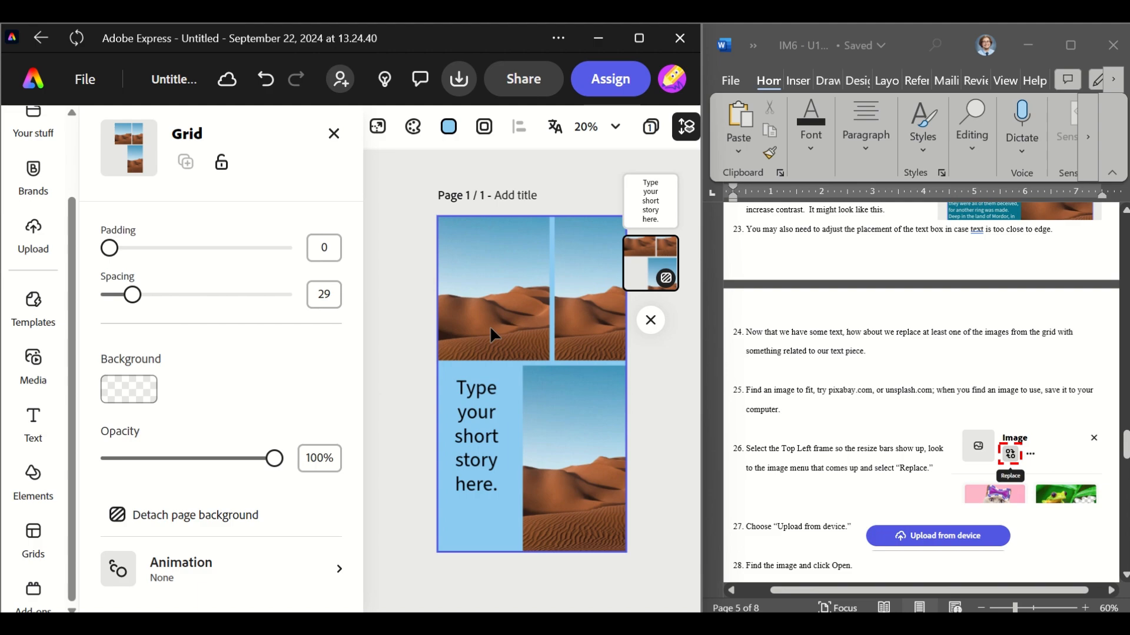
left_click(514, 311)
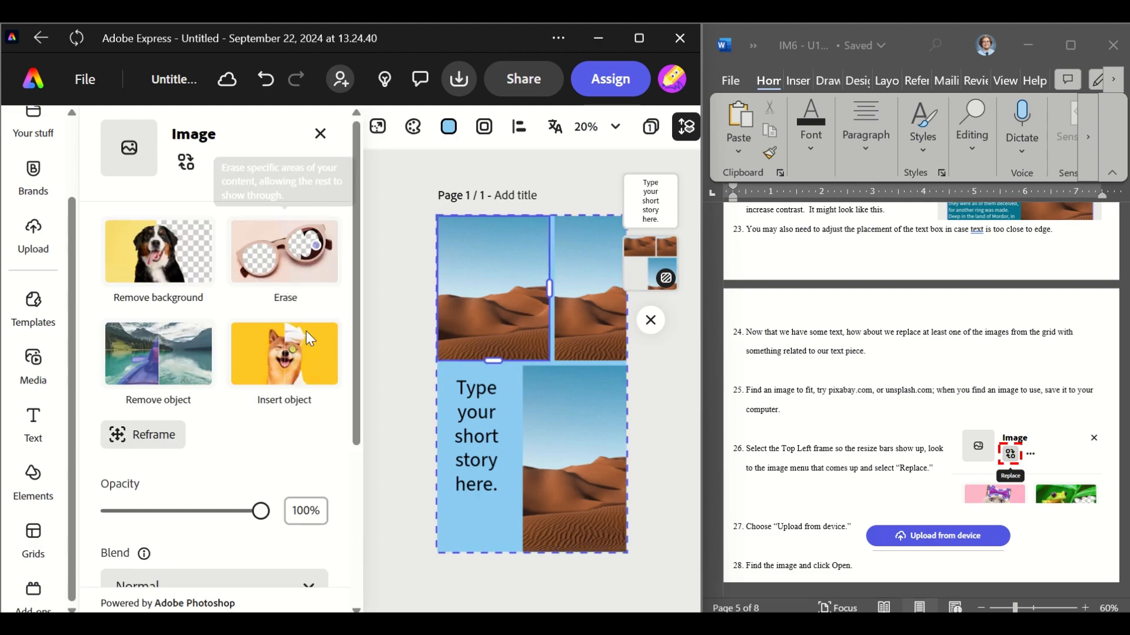
scroll(254, 446, "down", 4)
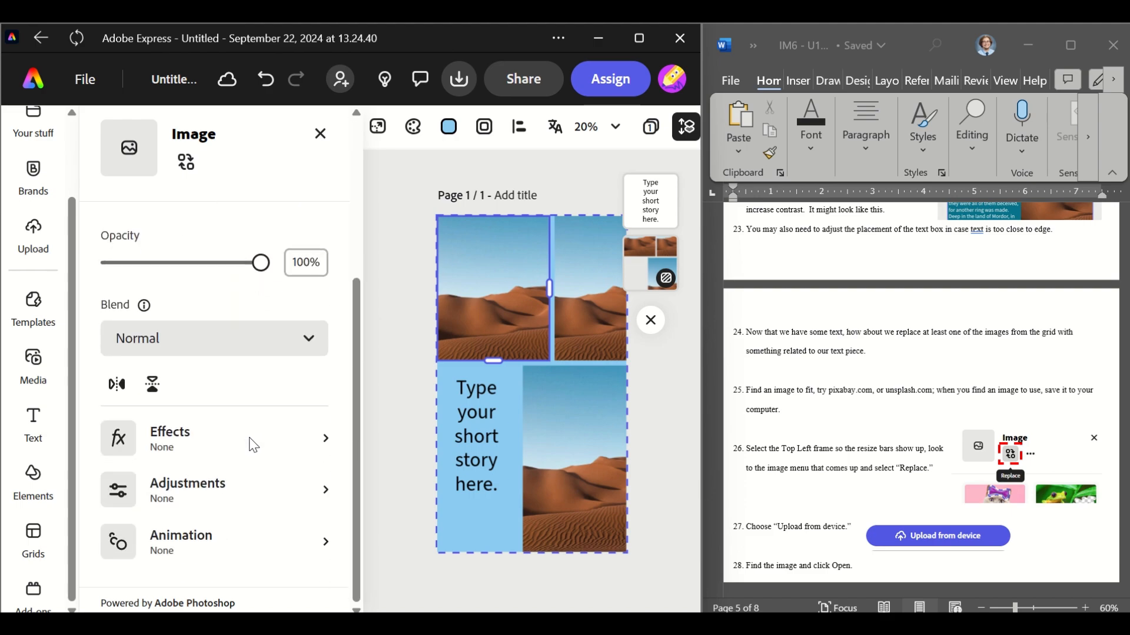
scroll(248, 443, "up", 4)
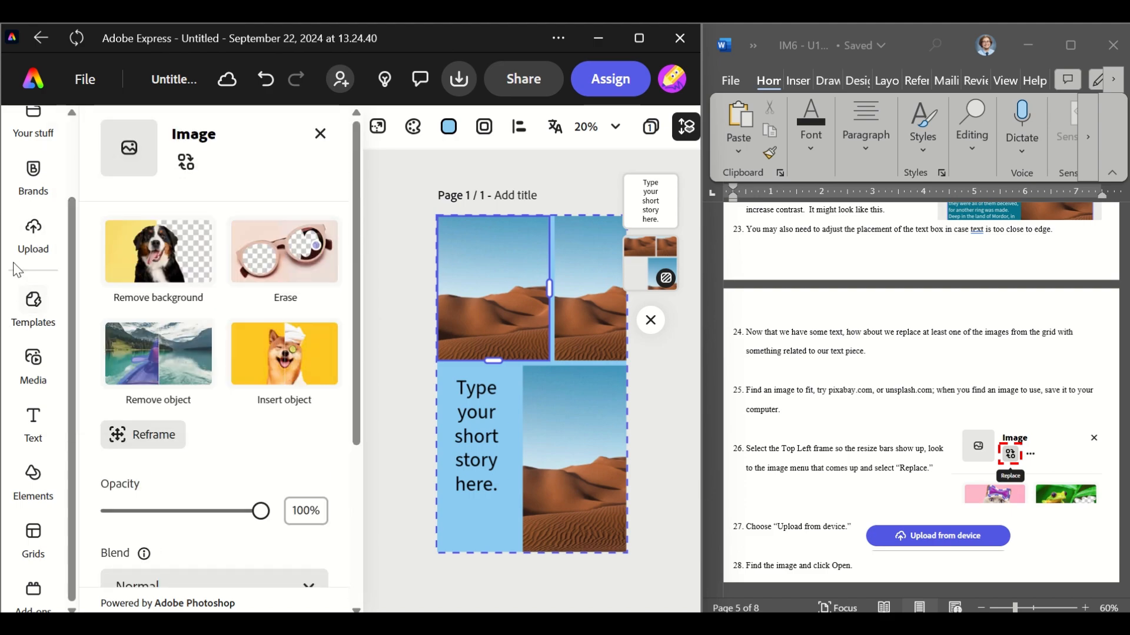
Search stock photos for "cat" and place a kitten photo into the top-left grid frame
left_click(27, 380)
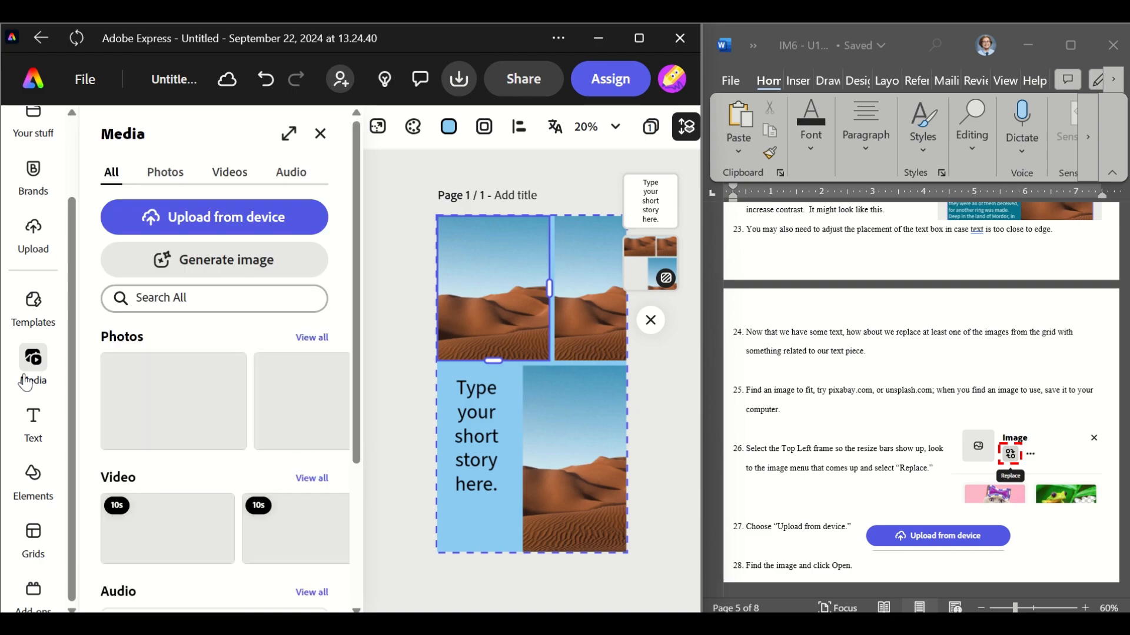
left_click(164, 172)
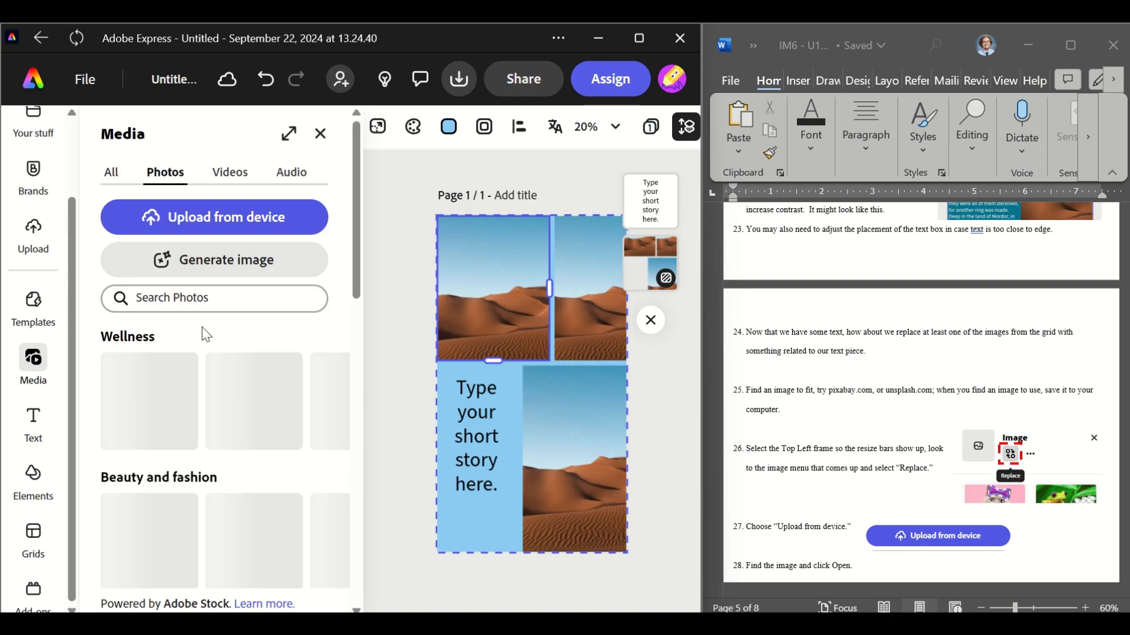
left_click(203, 302)
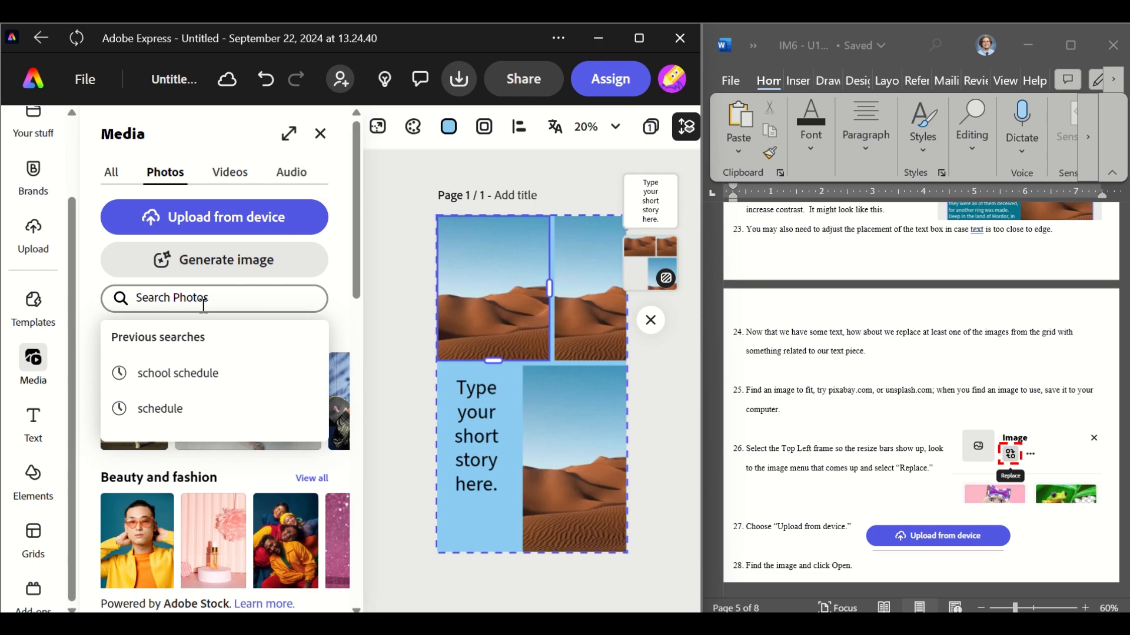
type("cat")
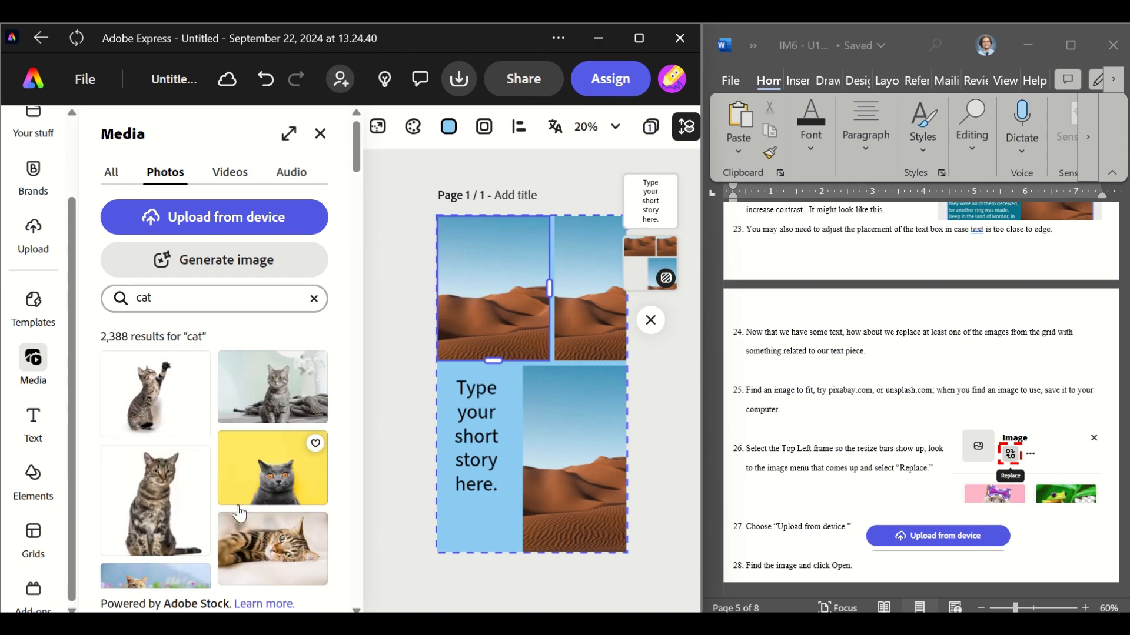
scroll(239, 513, "down", 5)
scroll(239, 513, "down", 5)
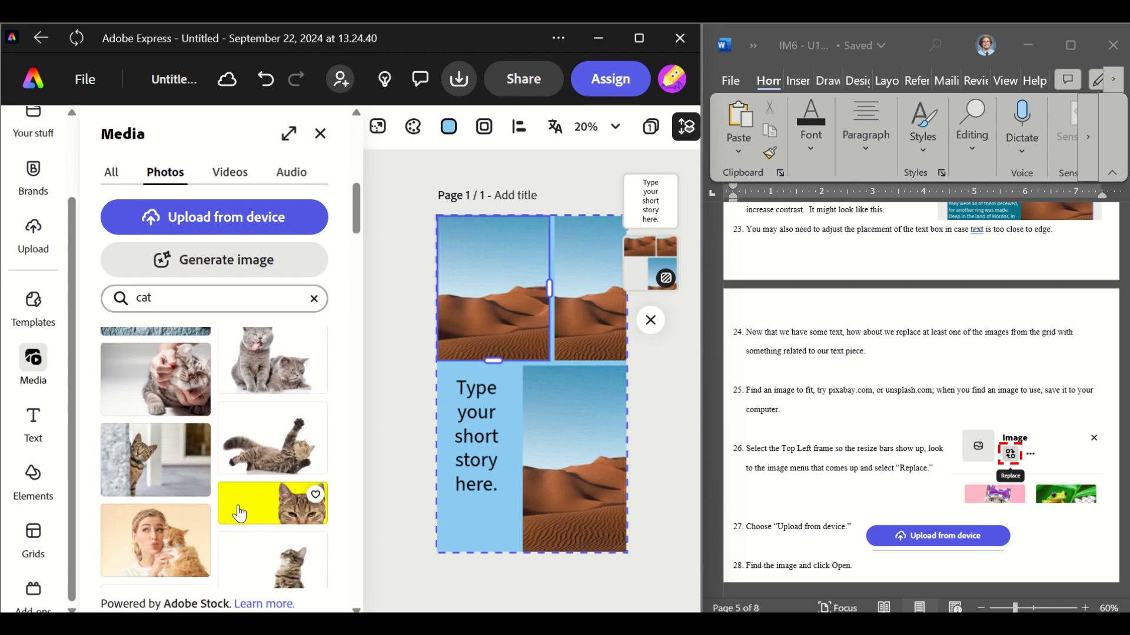
scroll(239, 514, "down", 3)
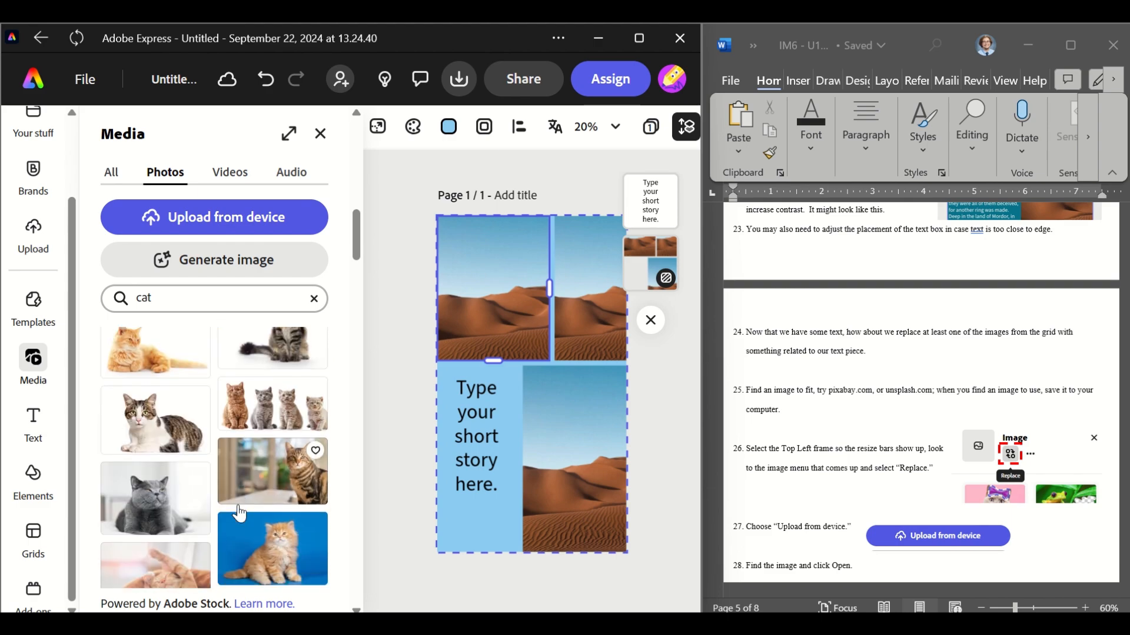
left_click_drag(268, 408, 510, 269)
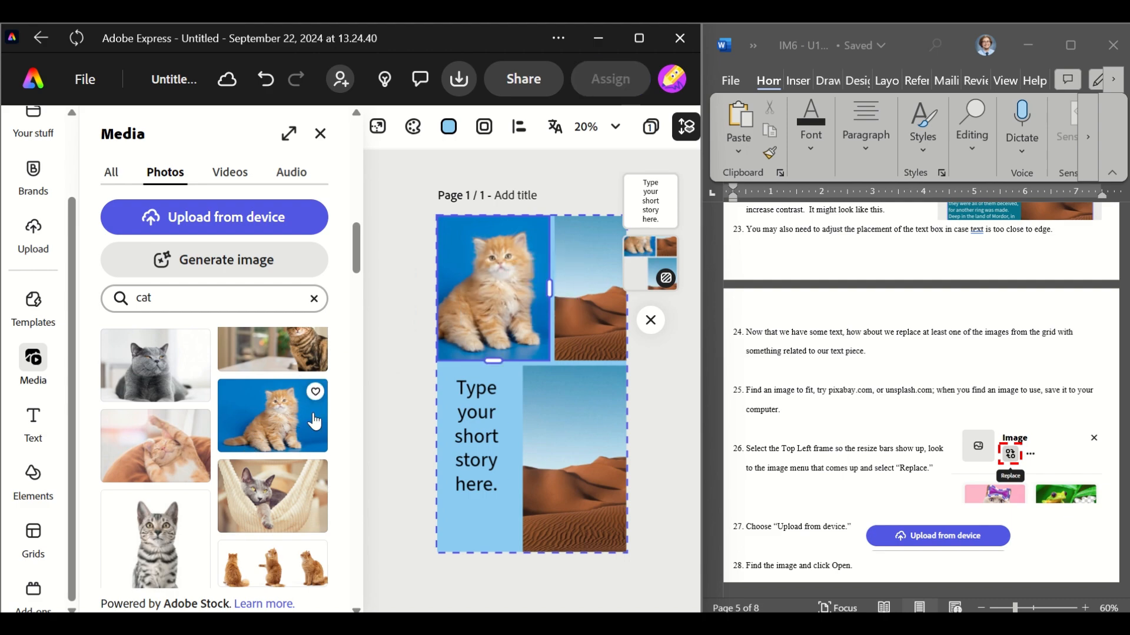
Replace the top-right frame's image with a cat paw photo found by searching "cat paw"
scroll(278, 412, "up", 10)
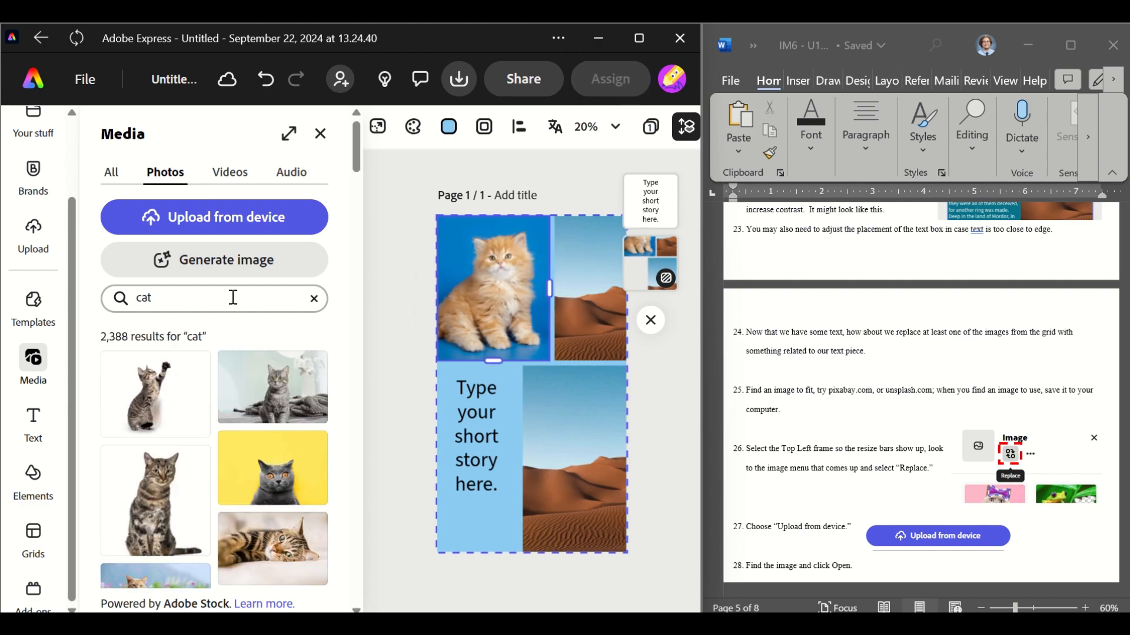
left_click(588, 294)
left_click(186, 161)
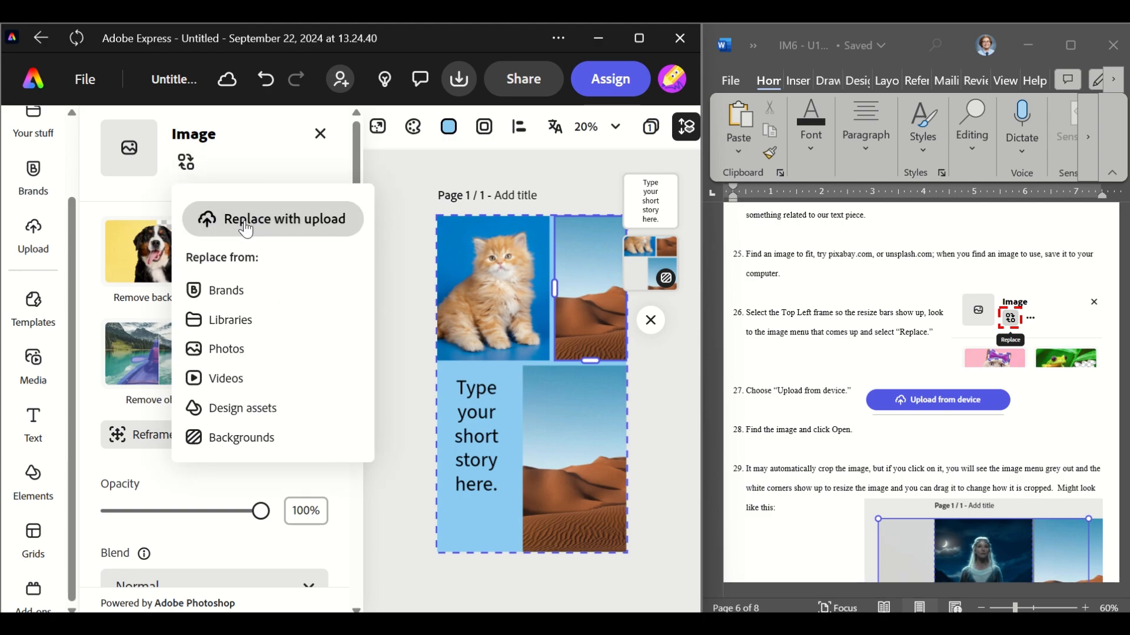
left_click(236, 348)
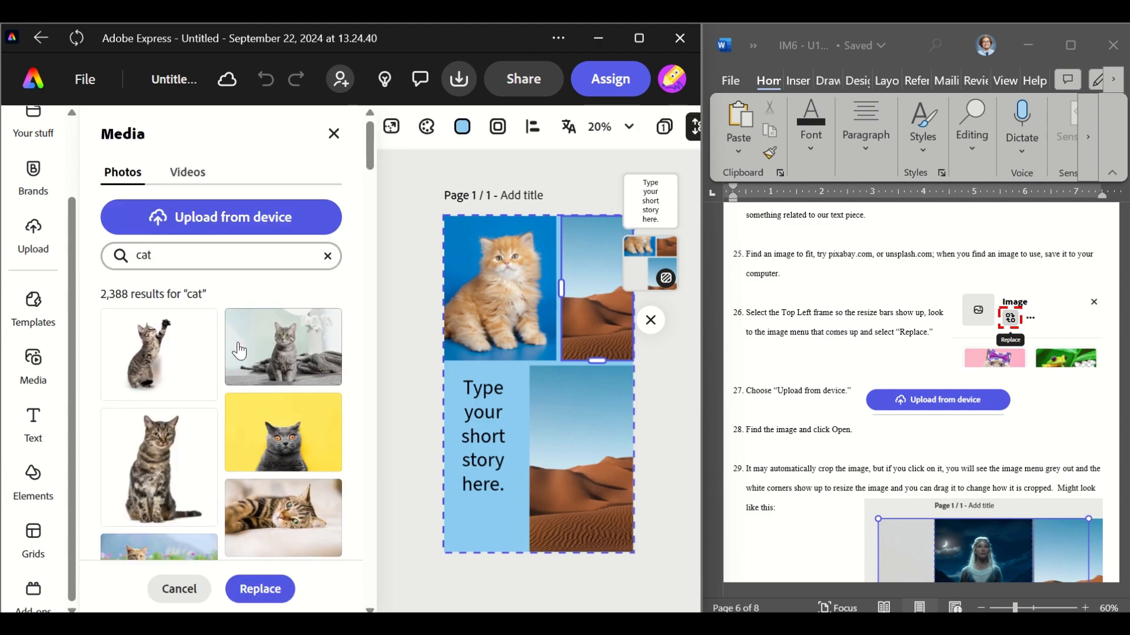
left_click(230, 259)
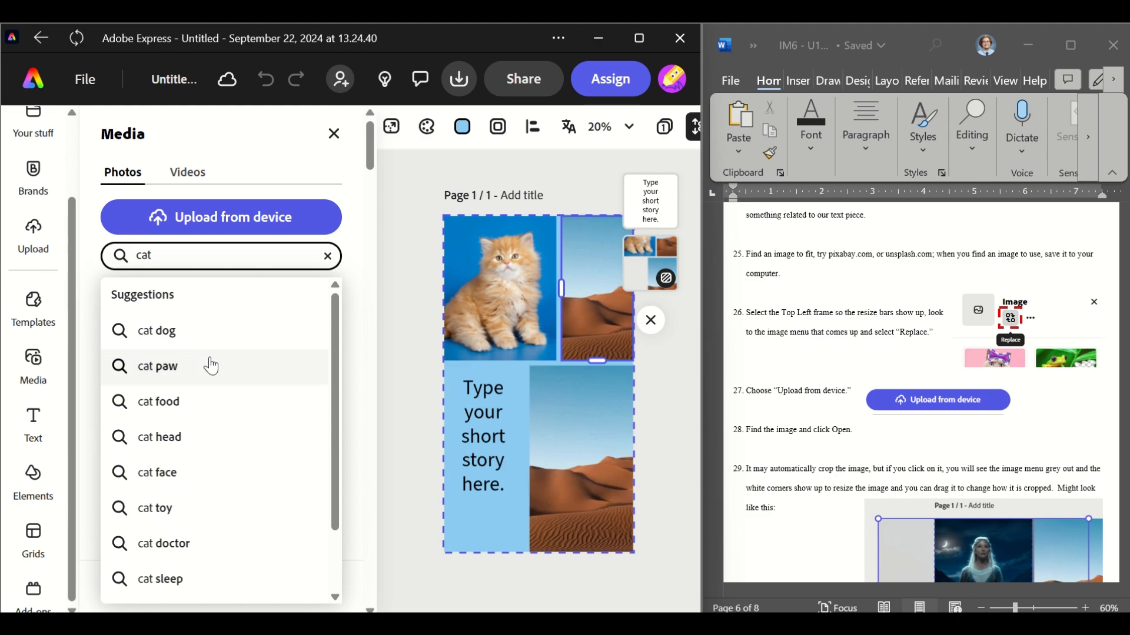
left_click(210, 365)
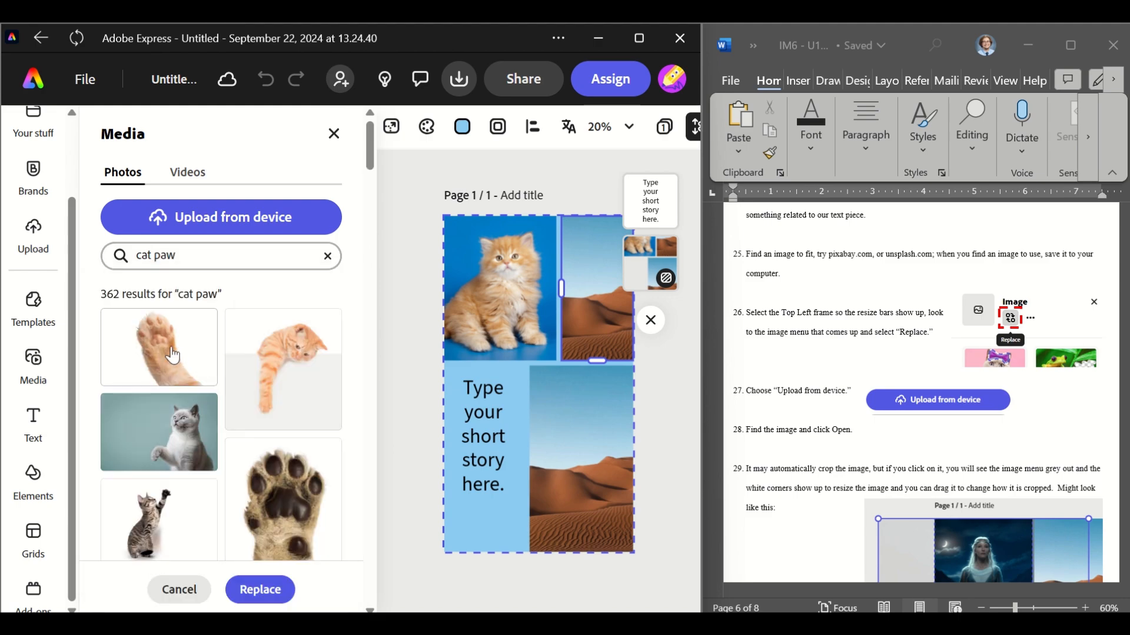
left_click_drag(172, 355, 579, 301)
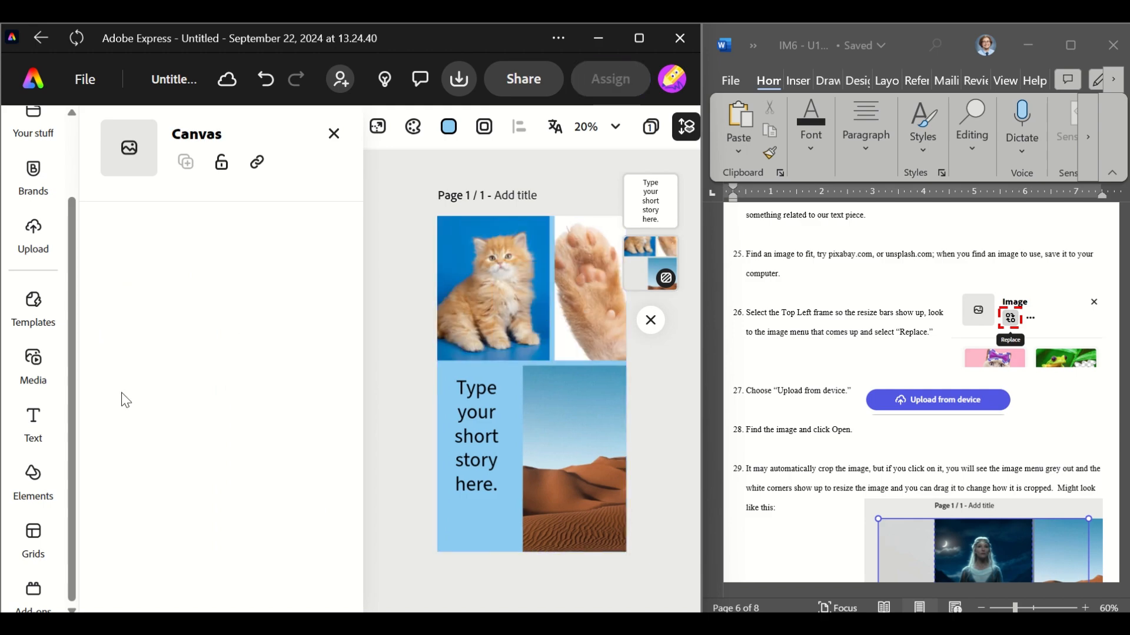
Replace the bottom-right frame's image with the hanging orange cat photo from the cat paw results
left_click(580, 484)
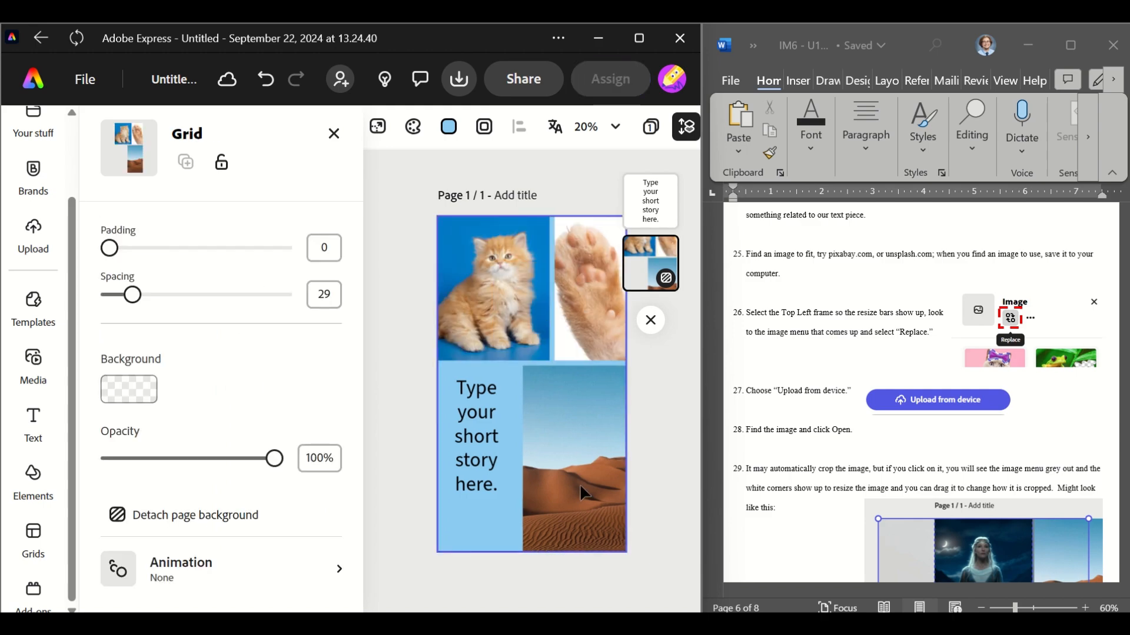
left_click(575, 383)
left_click(186, 161)
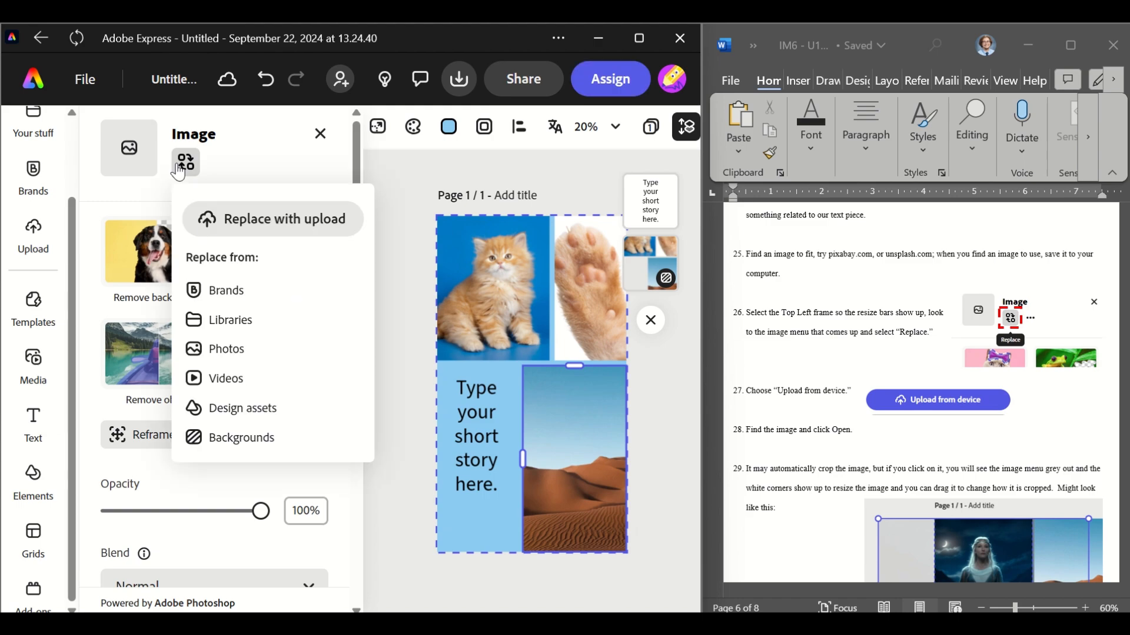
left_click(257, 361)
scroll(268, 497, "down", 2)
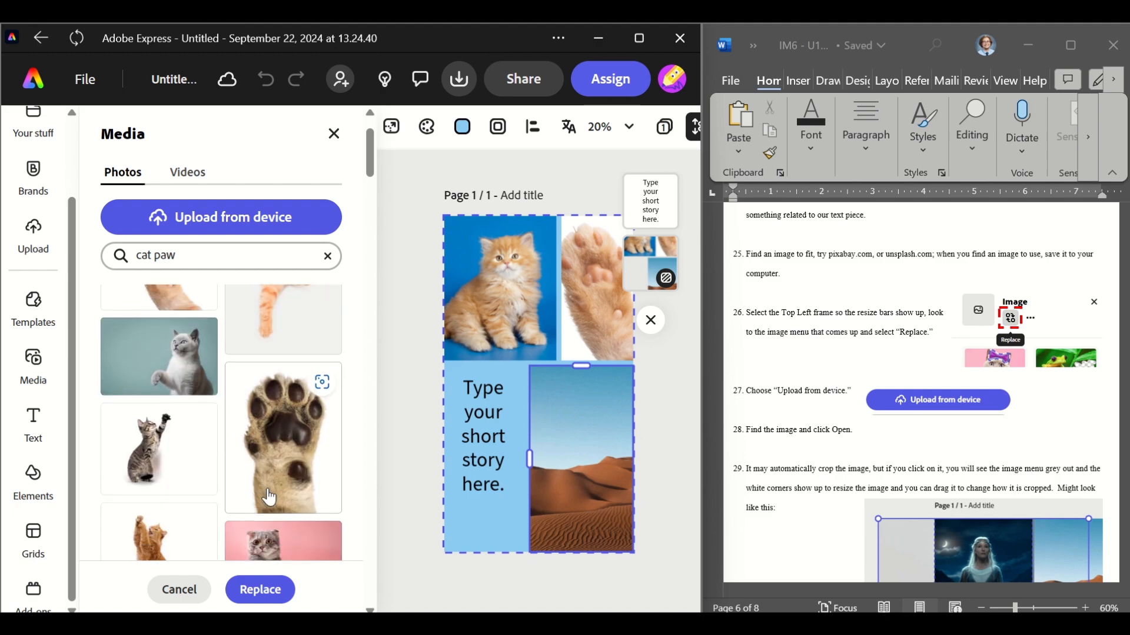
scroll(268, 497, "up", 2)
left_click(278, 381)
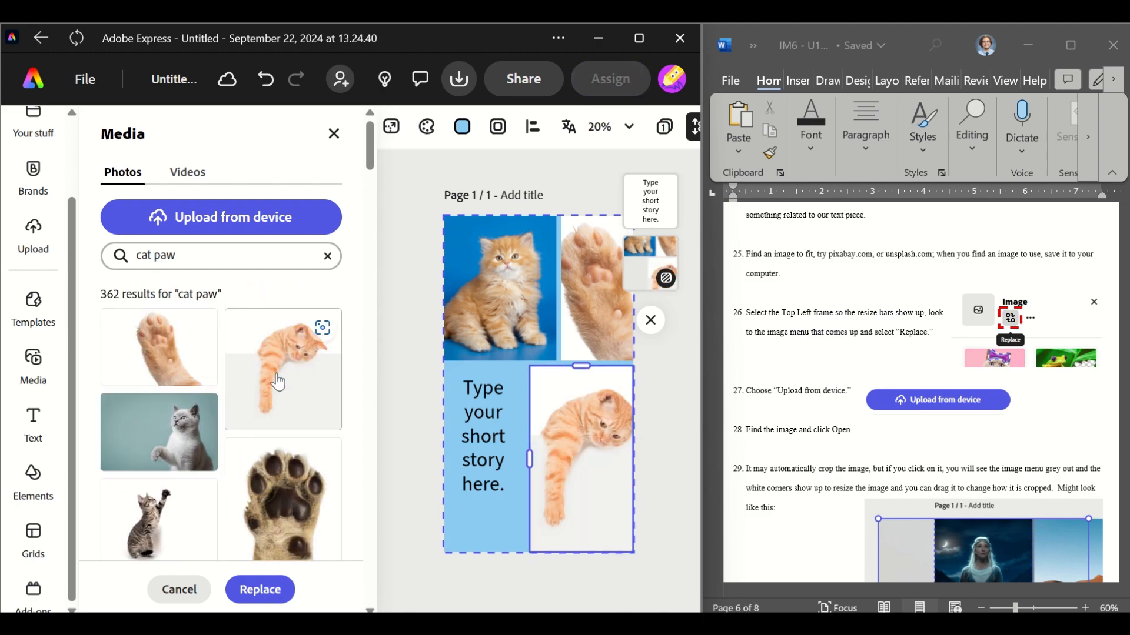
left_click(653, 487)
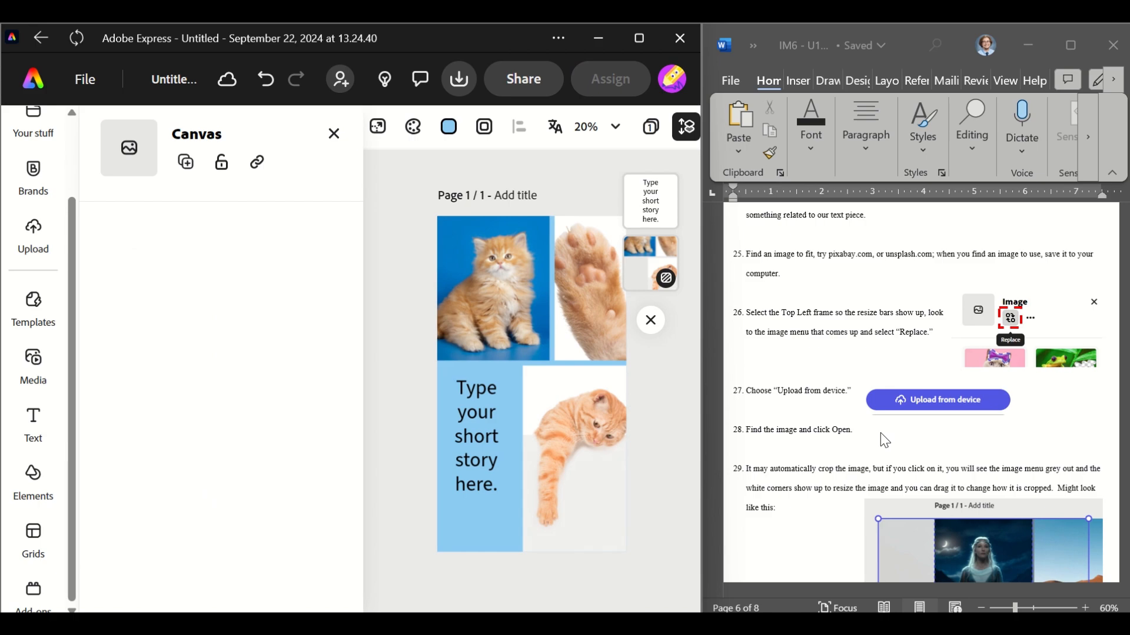
Move the cat food bowl image to the right edge where the bottom-right frame meets the top frames
scroll(884, 440, "down", 5)
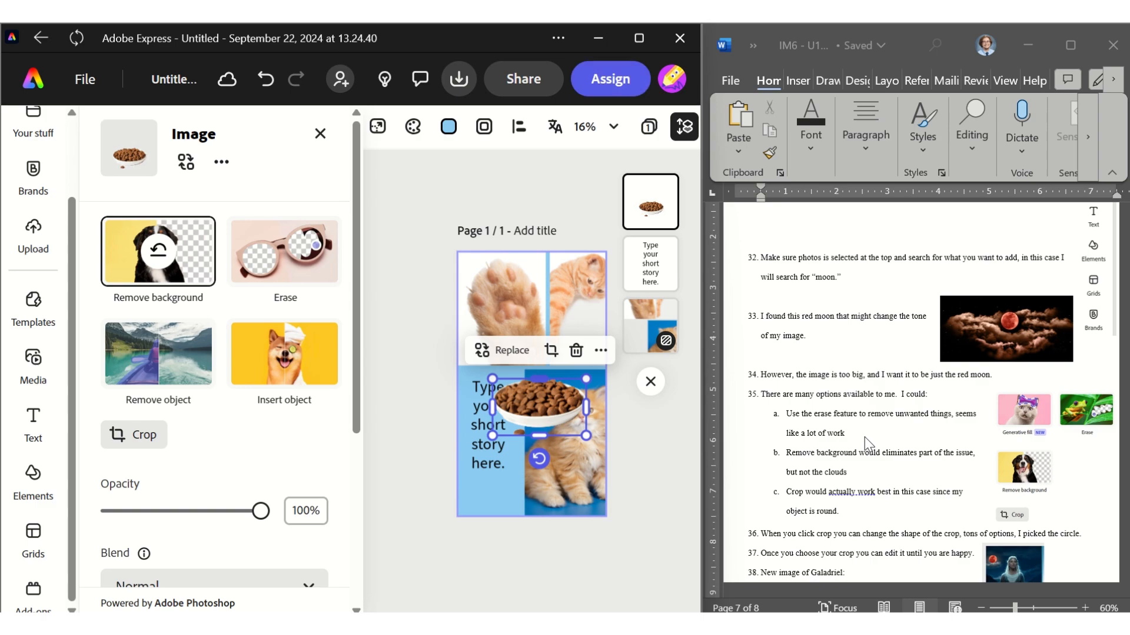
scroll(865, 443, "down", 3)
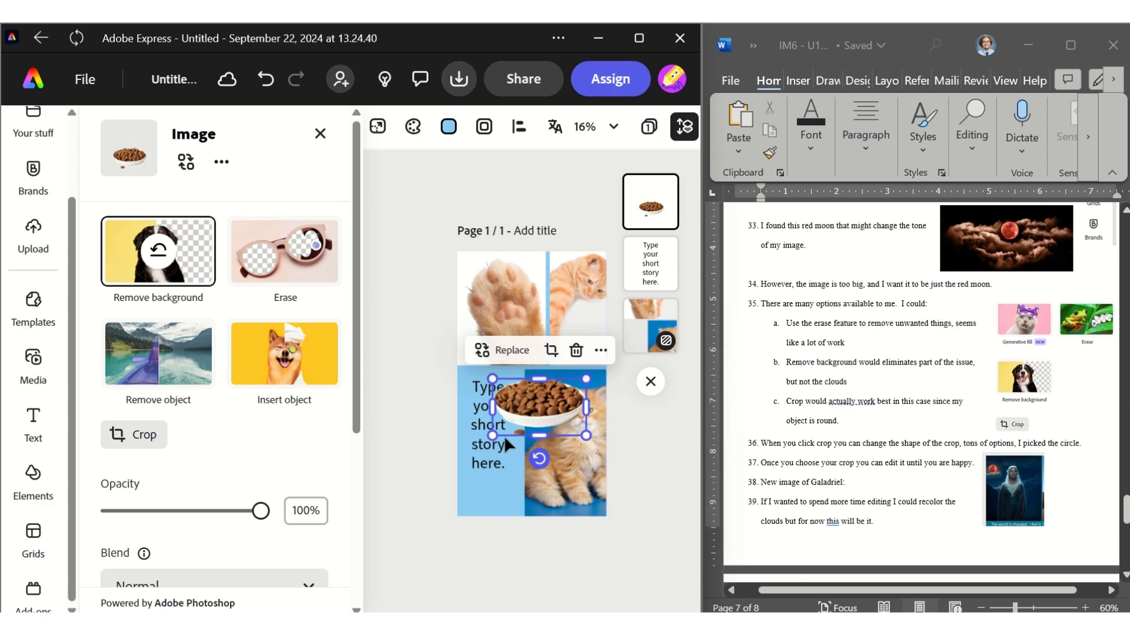
left_click_drag(497, 378, 581, 367)
left_click(625, 407)
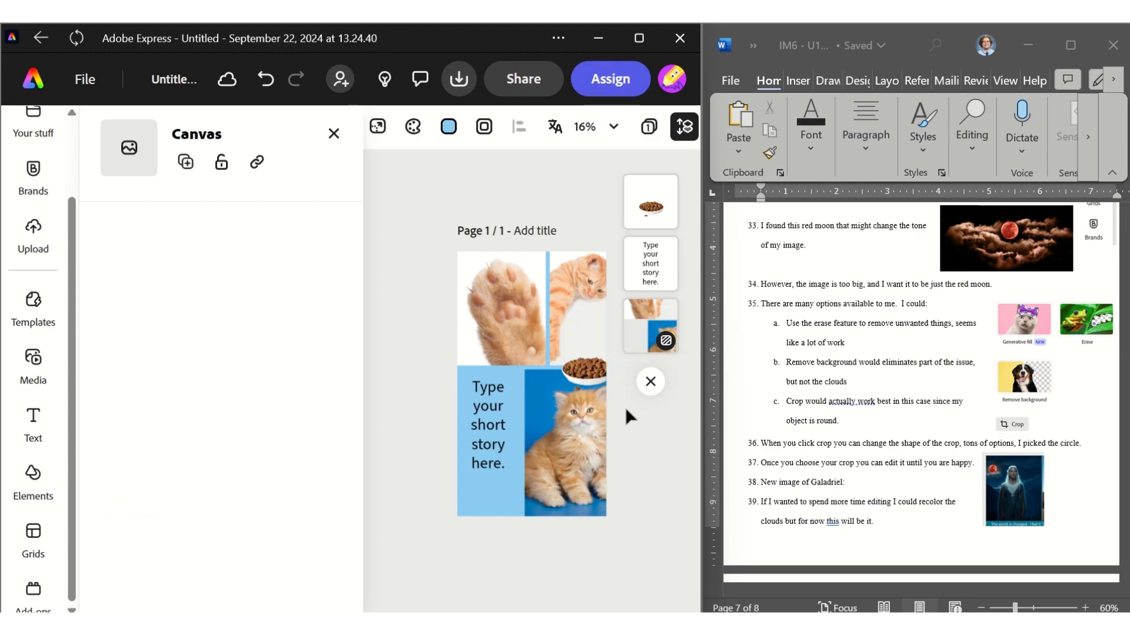
Rename the project as "Express 101"
scroll(887, 478, "down", 1)
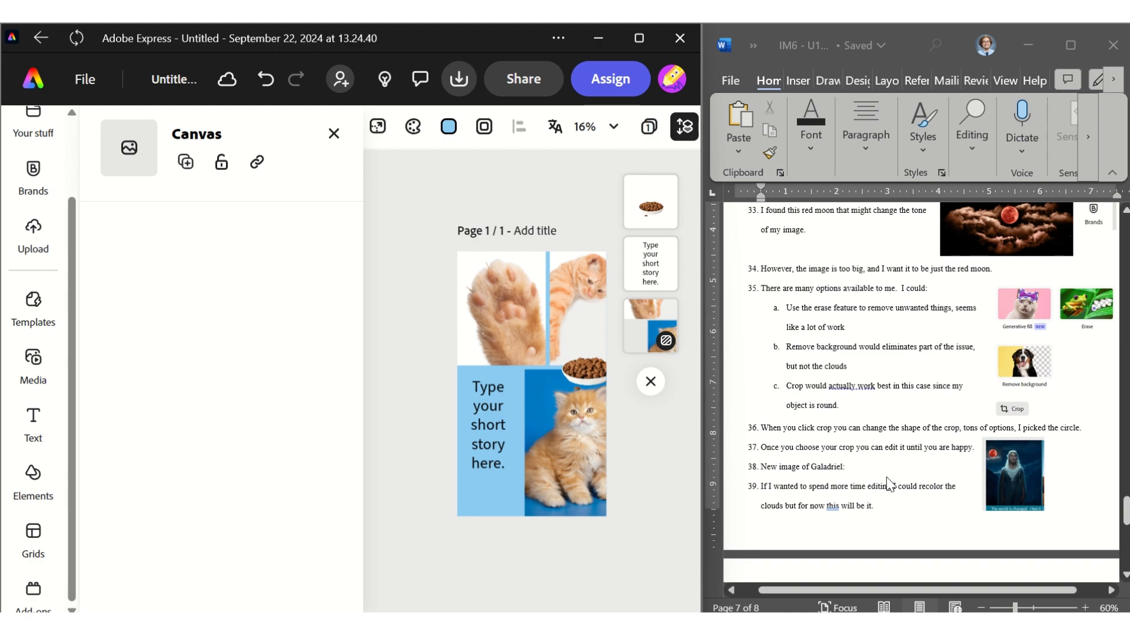
scroll(886, 478, "down", 5)
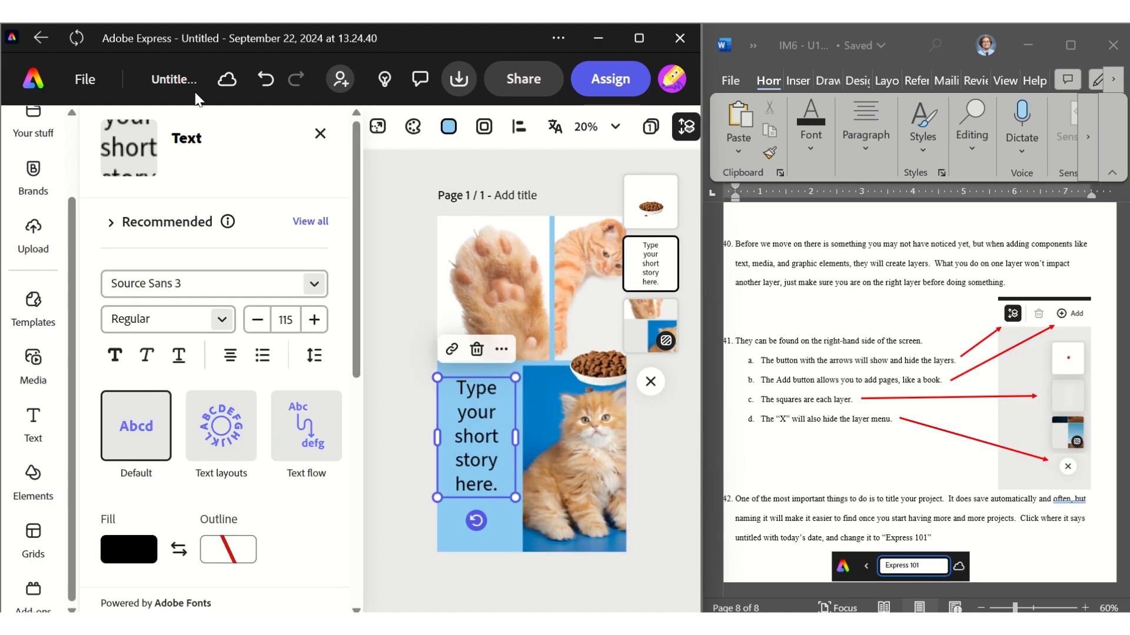
left_click(182, 80)
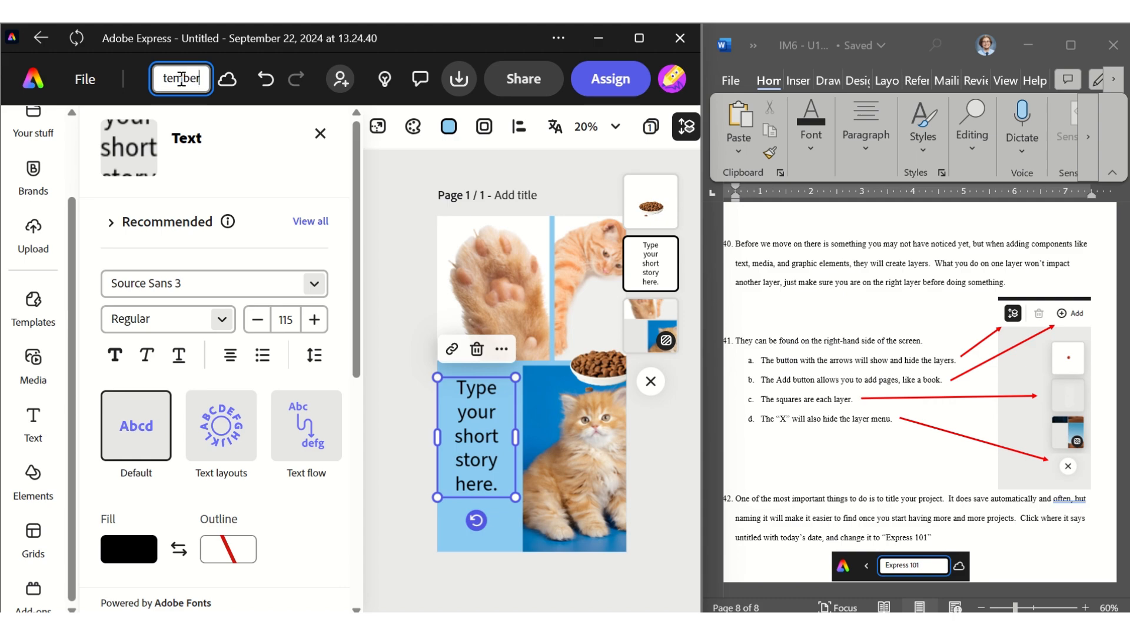
key("ctrl+a")
type("E")
left_click(407, 254)
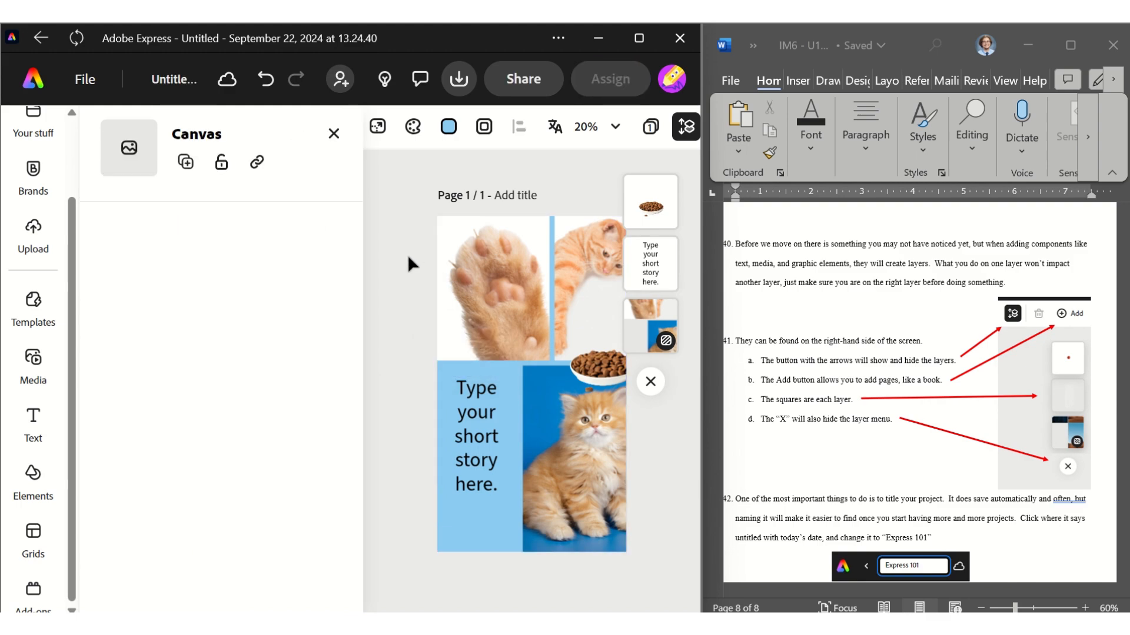
left_click(165, 87)
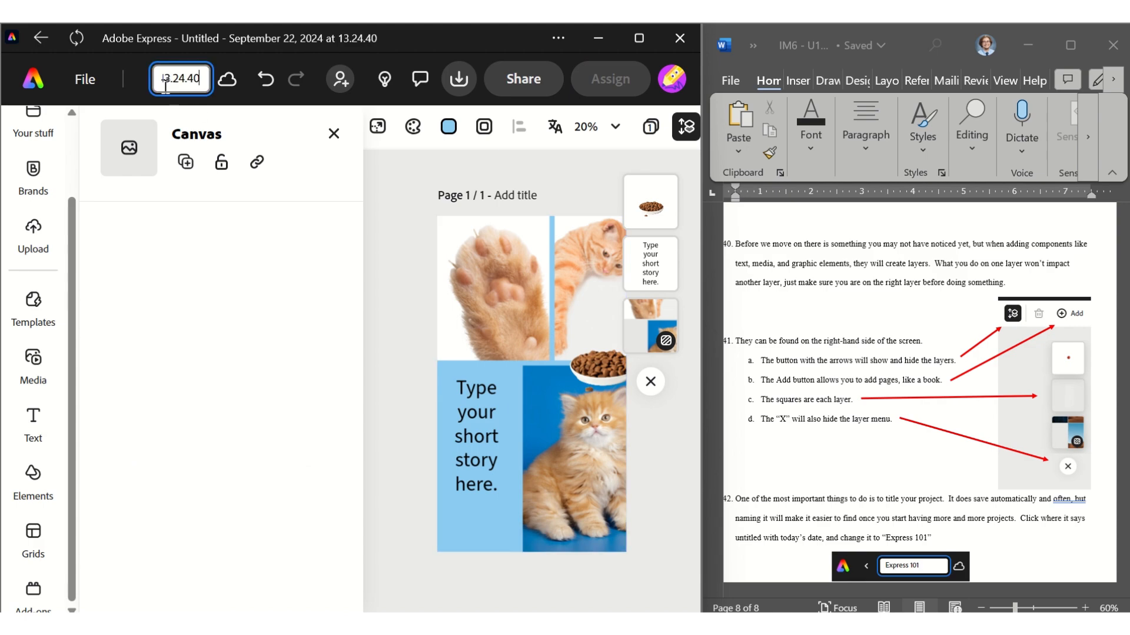
left_click(398, 218)
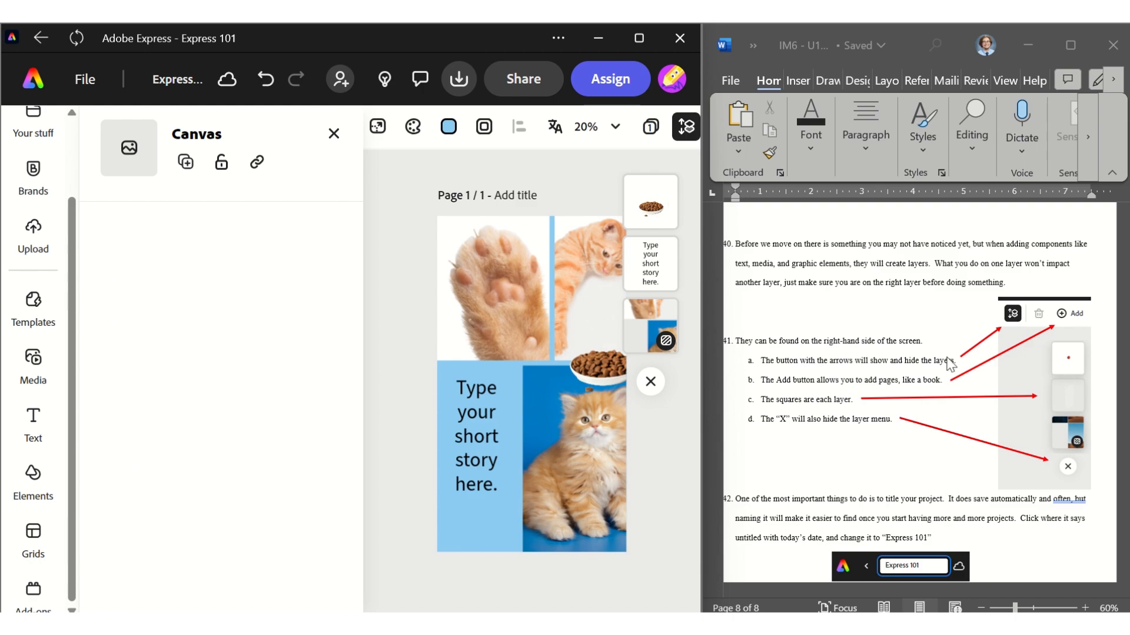
Share the project so anyone with the link has access, and copy the link
scroll(951, 364, "down", 4)
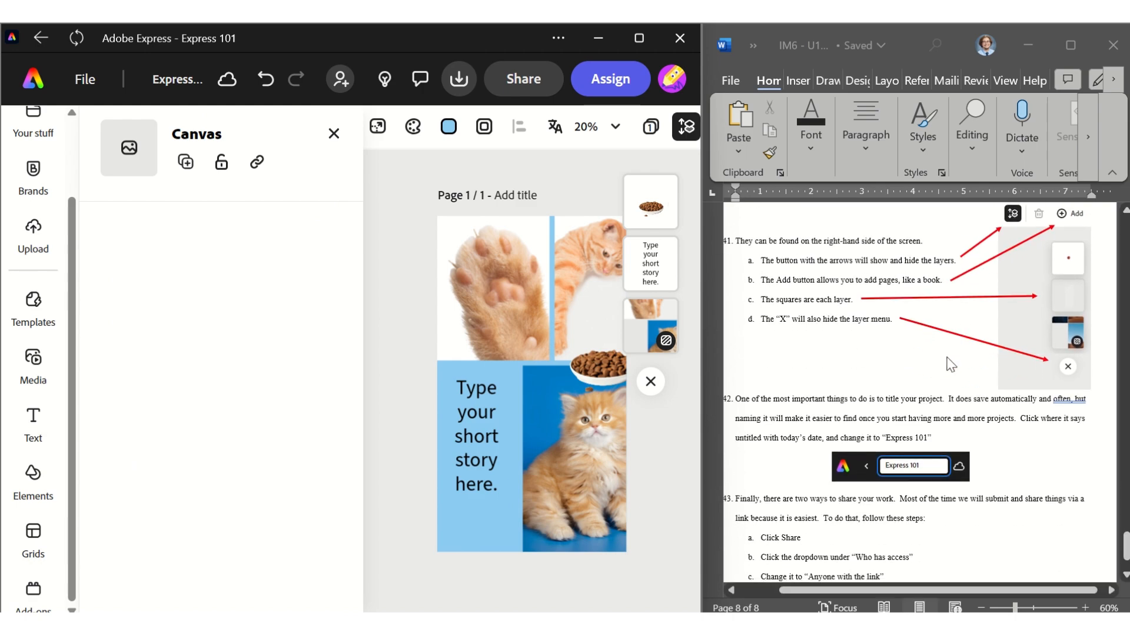
scroll(951, 365, "down", 3)
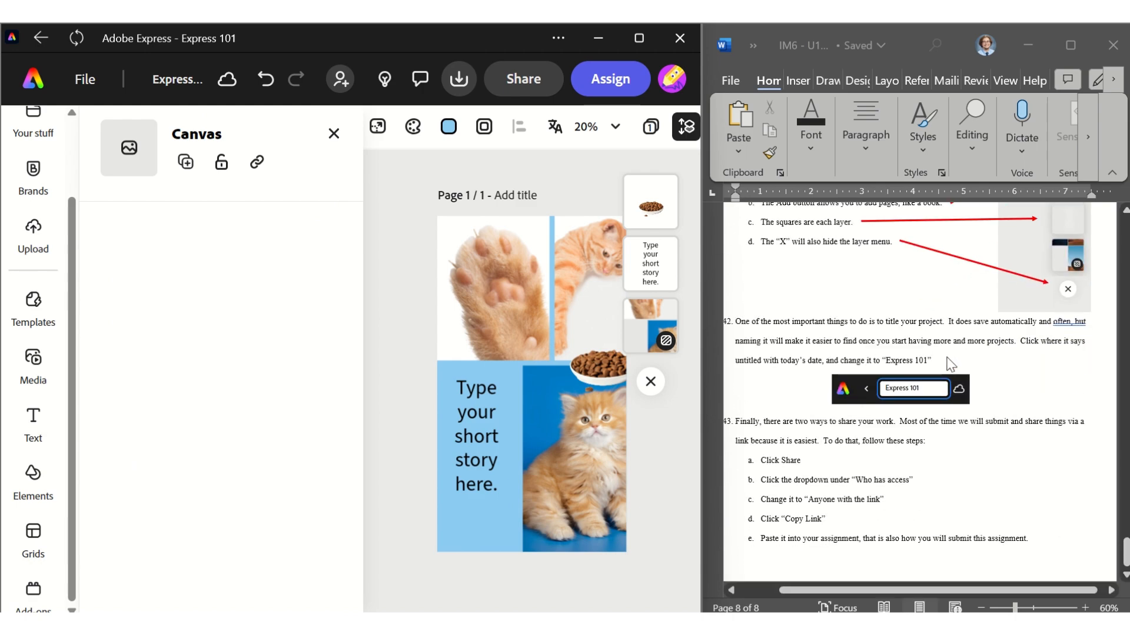
left_click(516, 77)
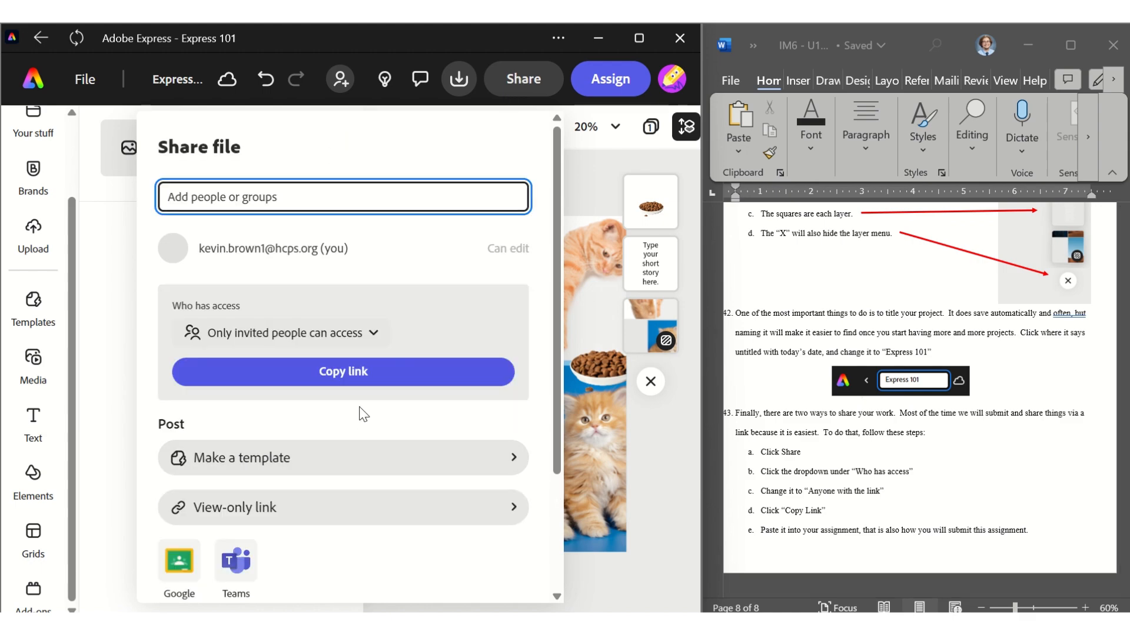
left_click(358, 336)
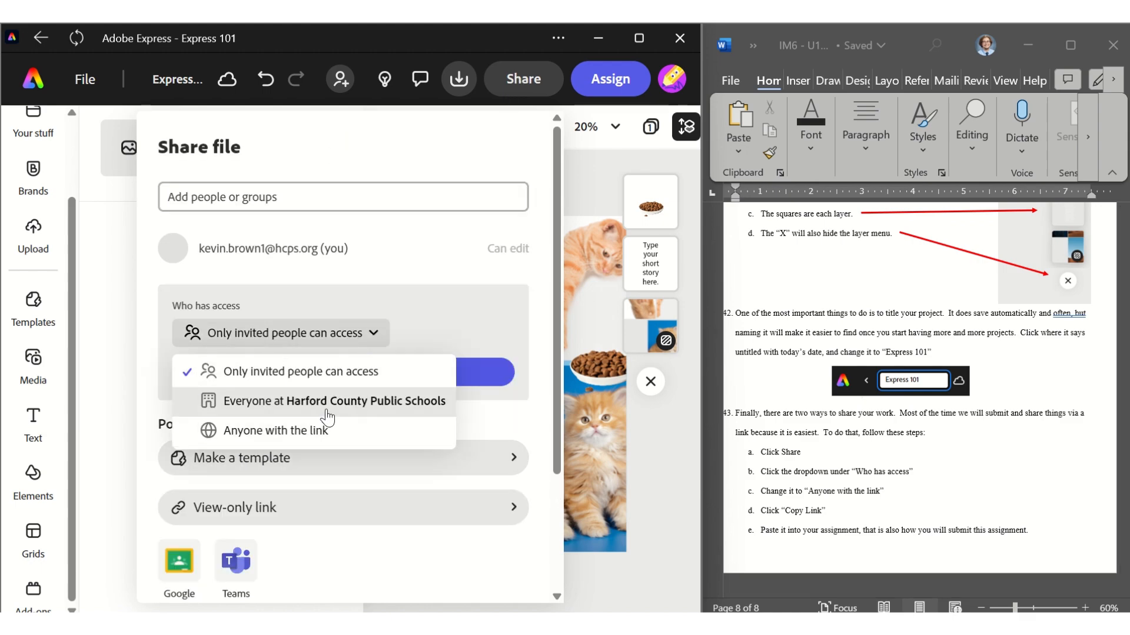
left_click(297, 431)
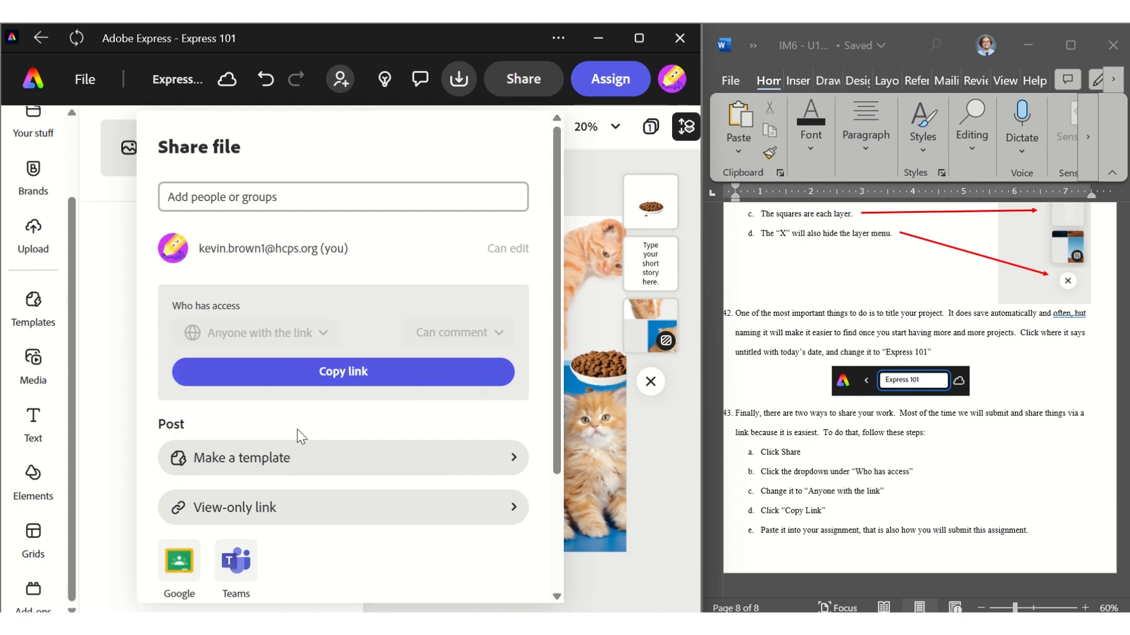
left_click(360, 385)
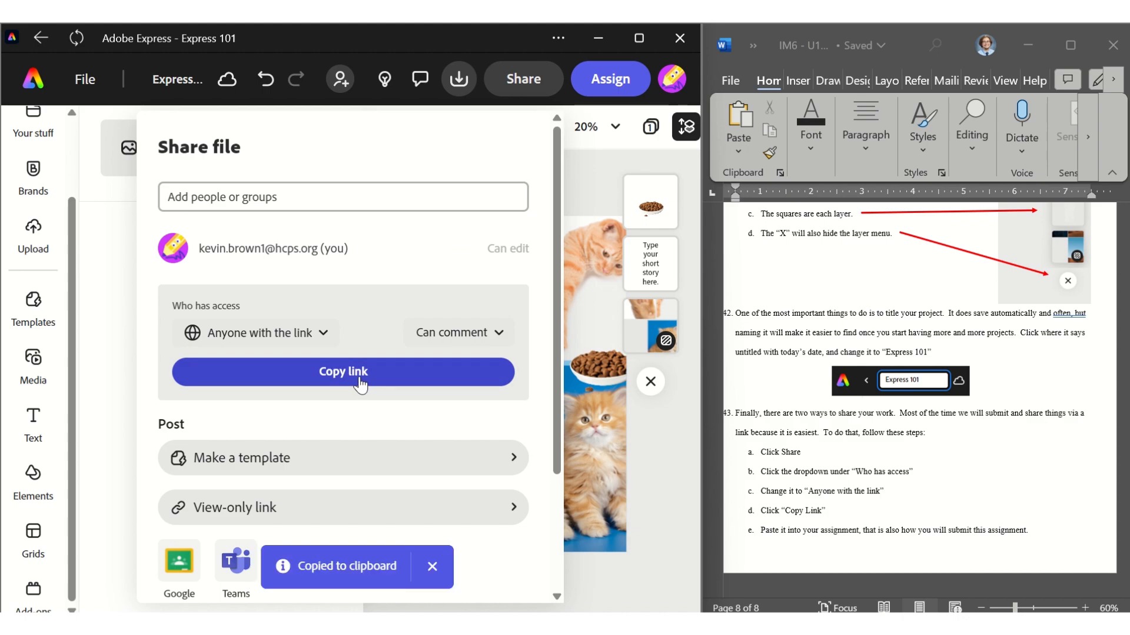
Set the link permission to Can comment and copy the share link again
left_click(448, 342)
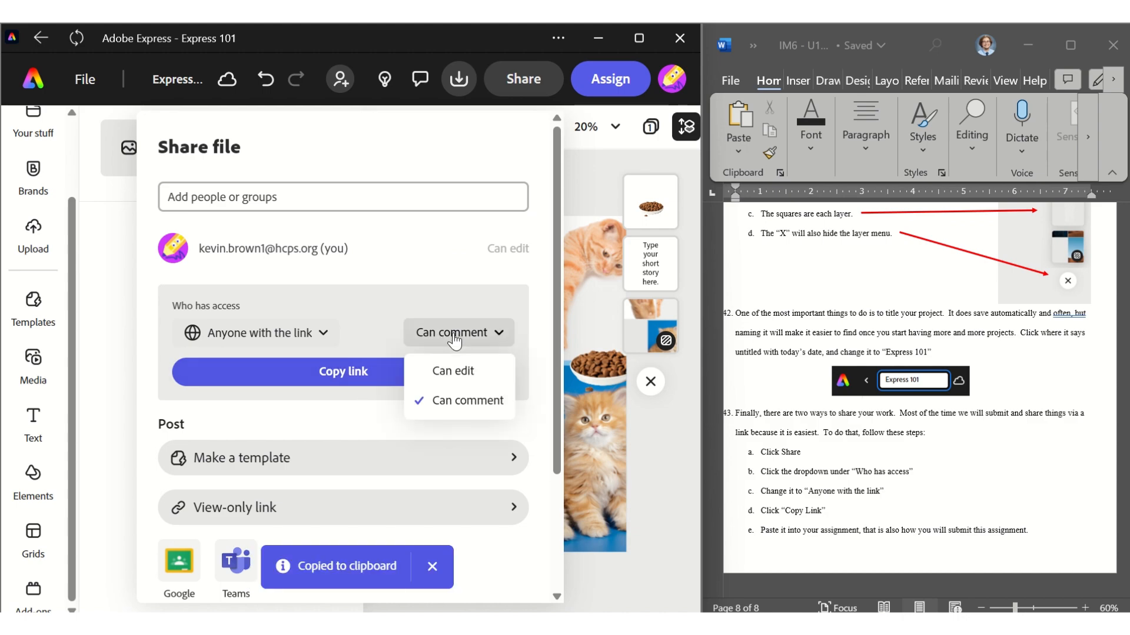
left_click(450, 402)
left_click(383, 371)
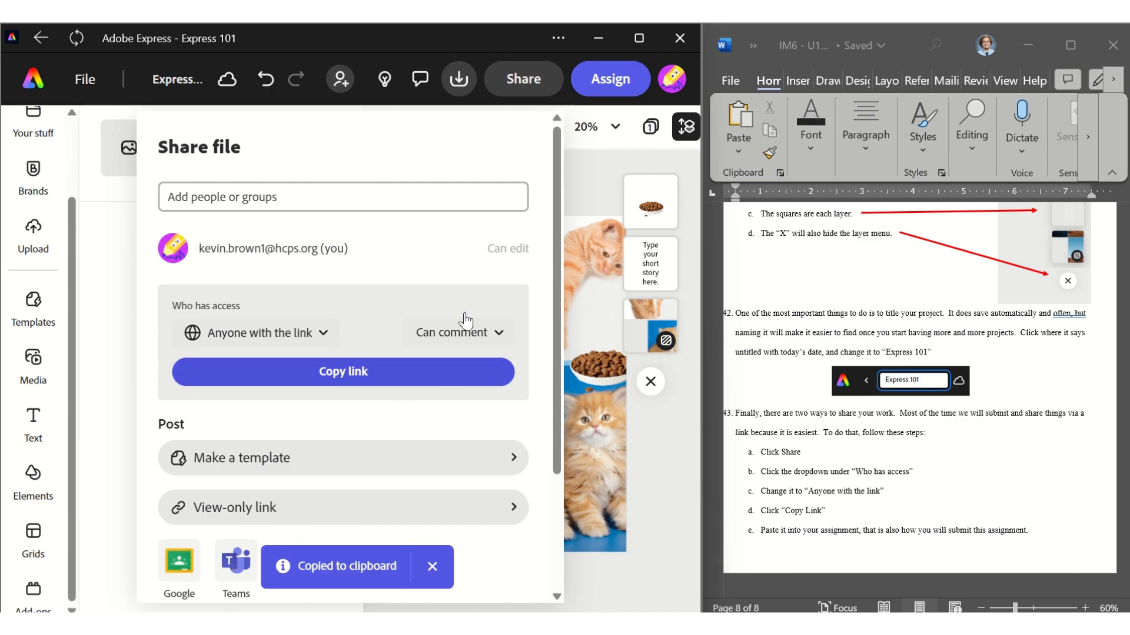